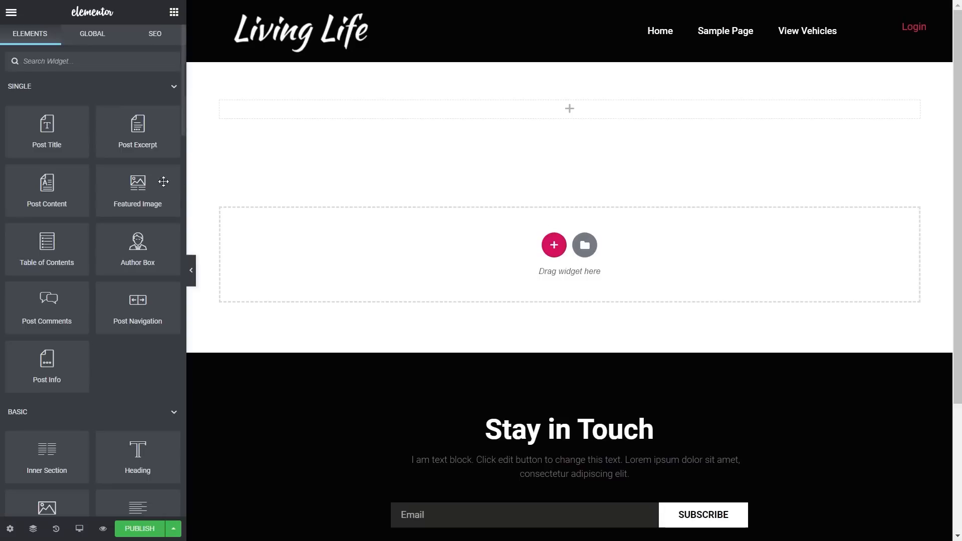
Add a Featured Image widget to the empty section and open its Dynamic Conditions settings.
{"action": "left_click_drag", "start_coordinate": [129, 186], "coordinate": [390, 110]}
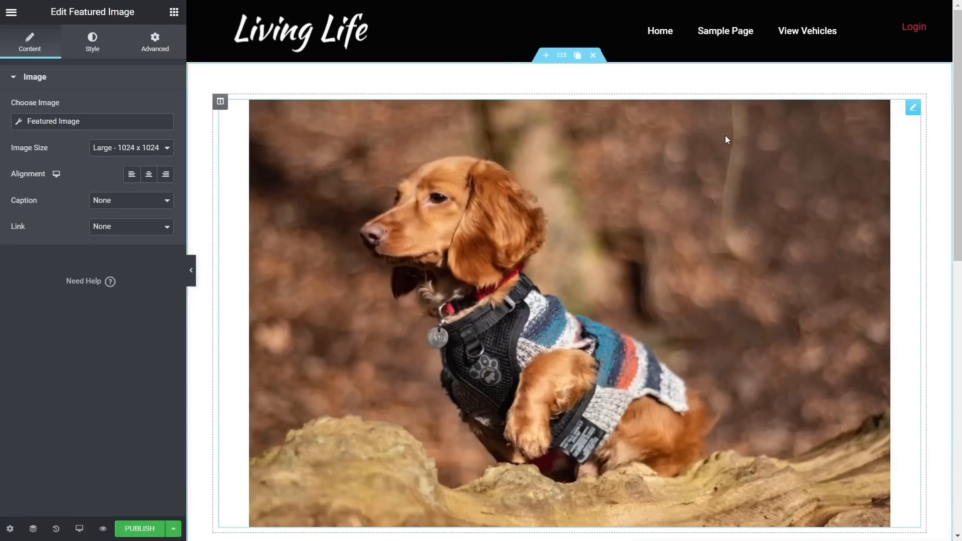
{"action": "left_click", "coordinate": [154, 42]}
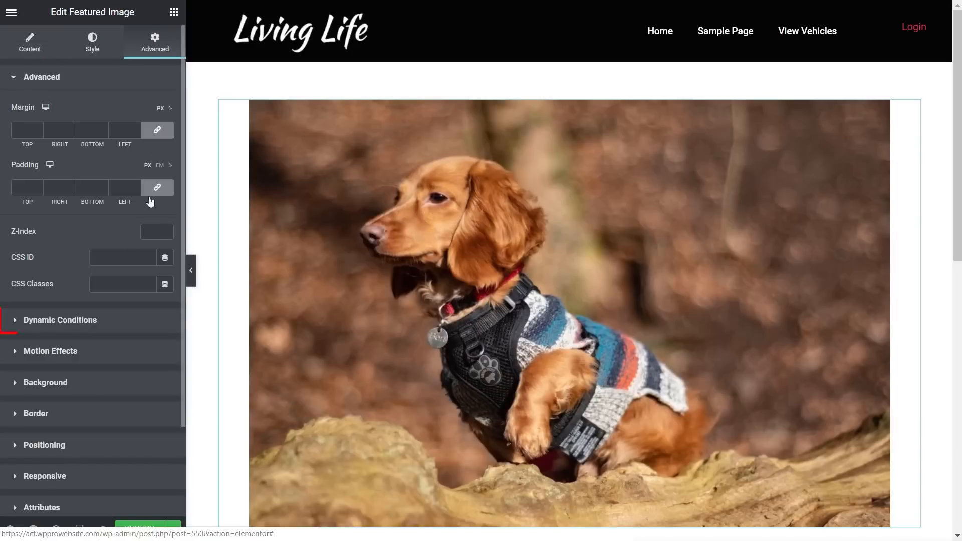
{"action": "left_click", "coordinate": [49, 322]}
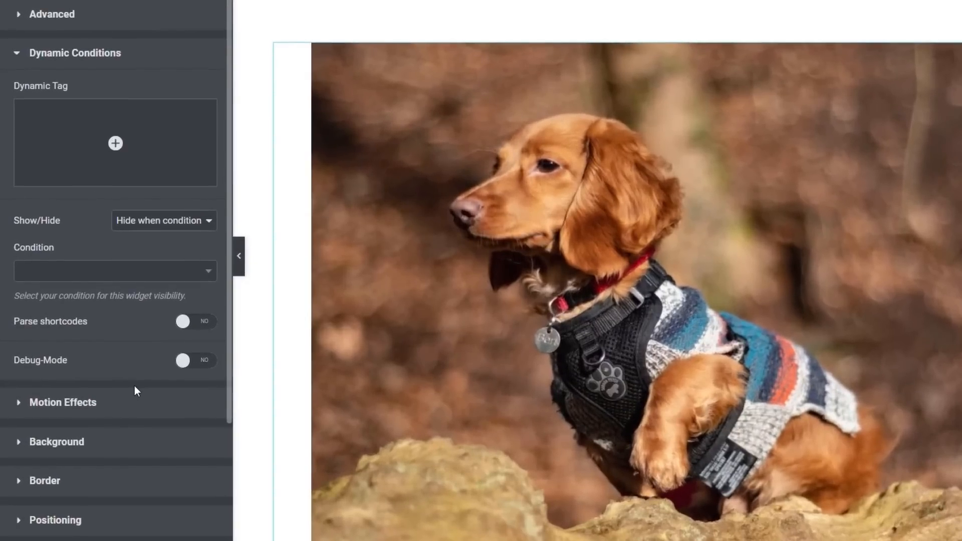
Set the dynamic tag of the image's condition to Featured Image Data.
{"action": "mouse_move", "coordinate": [85, 166]}
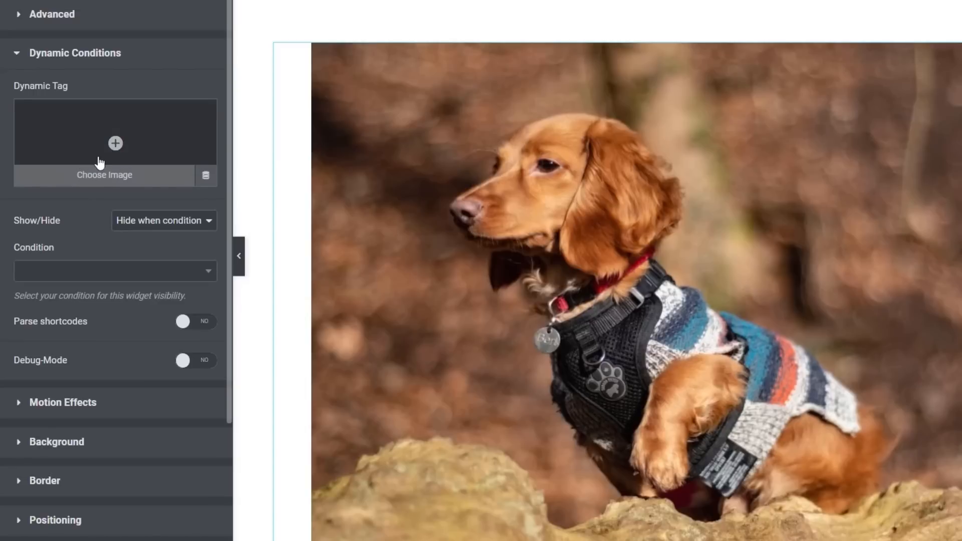
{"action": "left_click", "coordinate": [152, 223]}
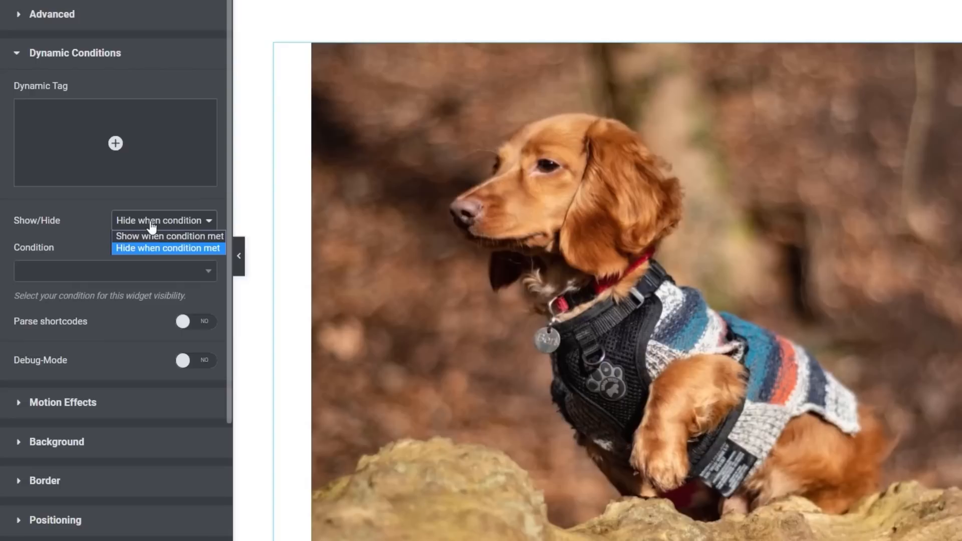
{"action": "left_click", "coordinate": [88, 221]}
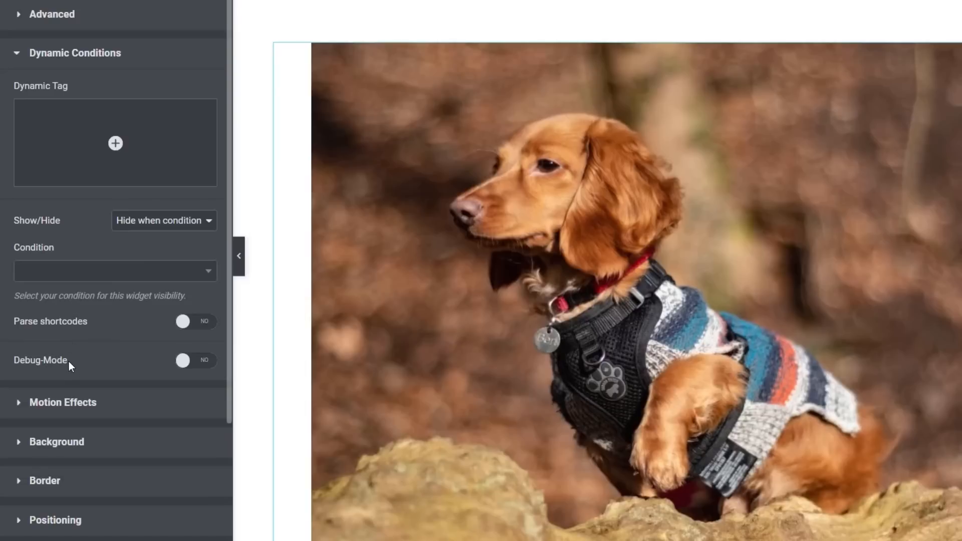
{"action": "mouse_move", "coordinate": [125, 133]}
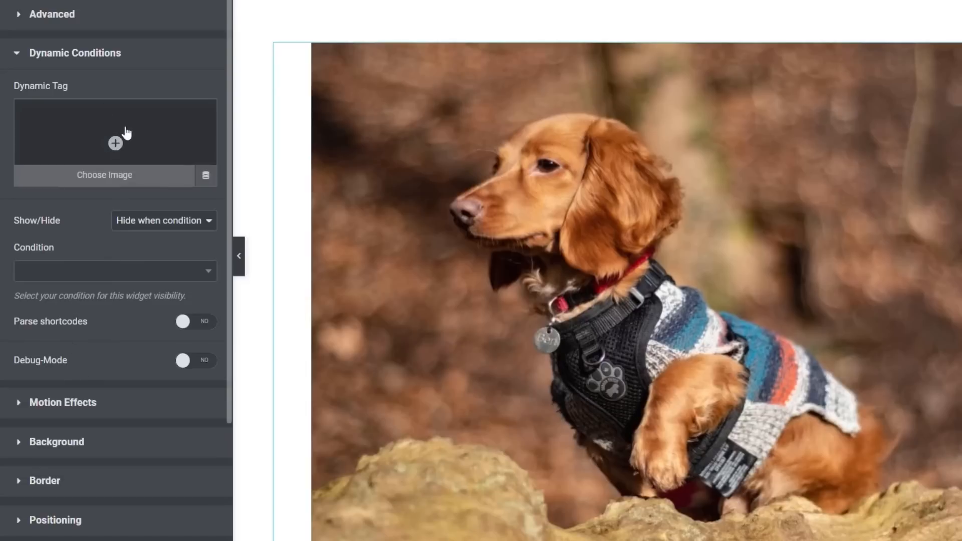
{"action": "left_click", "coordinate": [206, 178]}
{"action": "left_click_drag", "start_coordinate": [210, 218], "coordinate": [212, 309]}
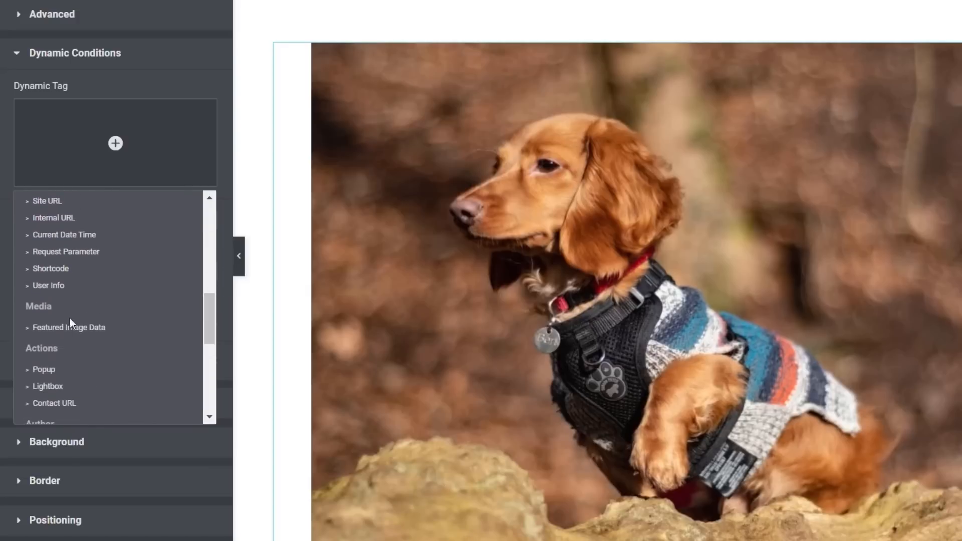
{"action": "left_click", "coordinate": [59, 328]}
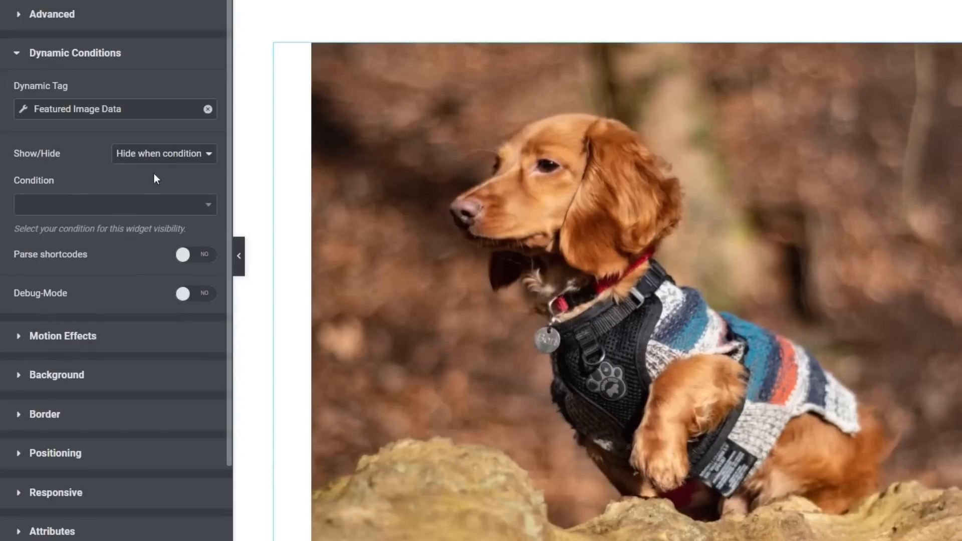
Set the featured image to Hide when condition met, using the Is empty condition.
{"action": "left_click", "coordinate": [166, 163]}
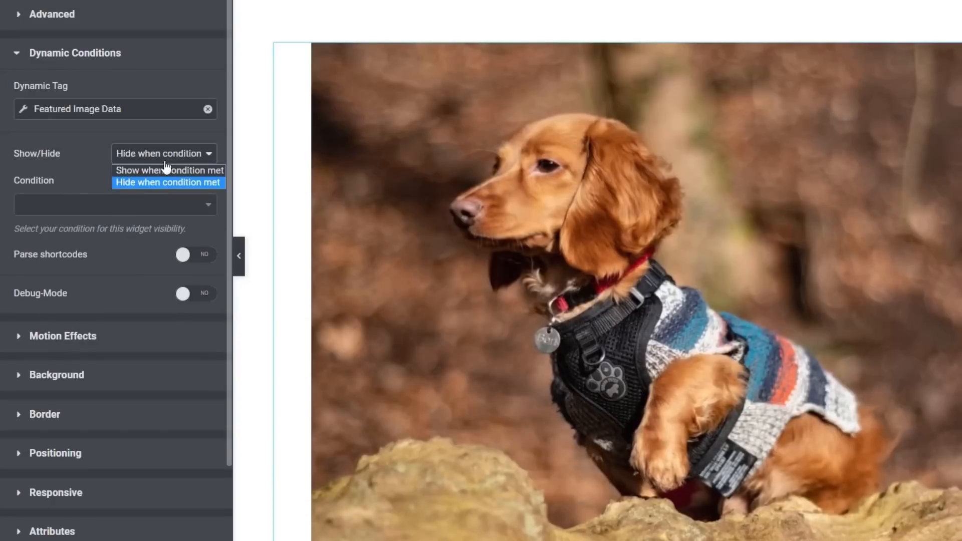
{"action": "left_click", "coordinate": [157, 181]}
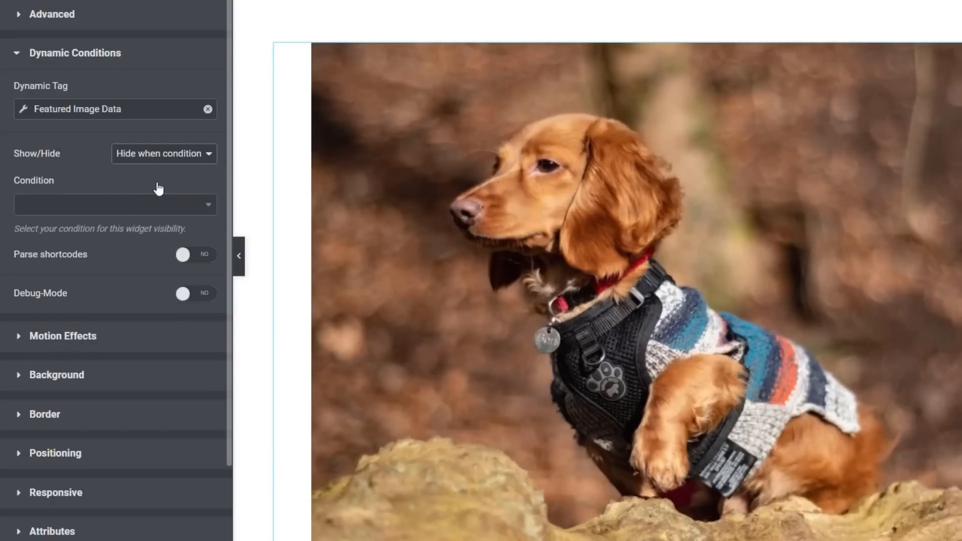
{"action": "left_click", "coordinate": [140, 216]}
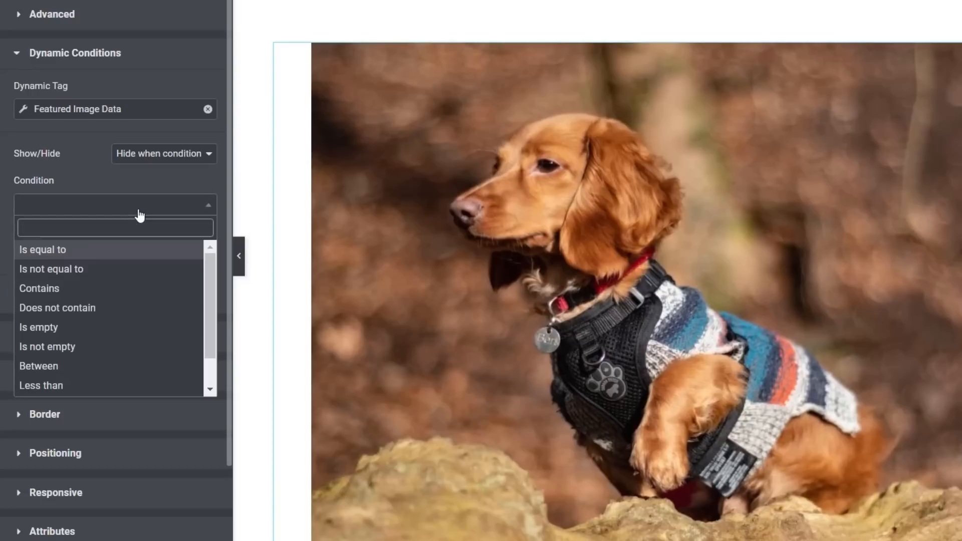
{"action": "left_click", "coordinate": [73, 330]}
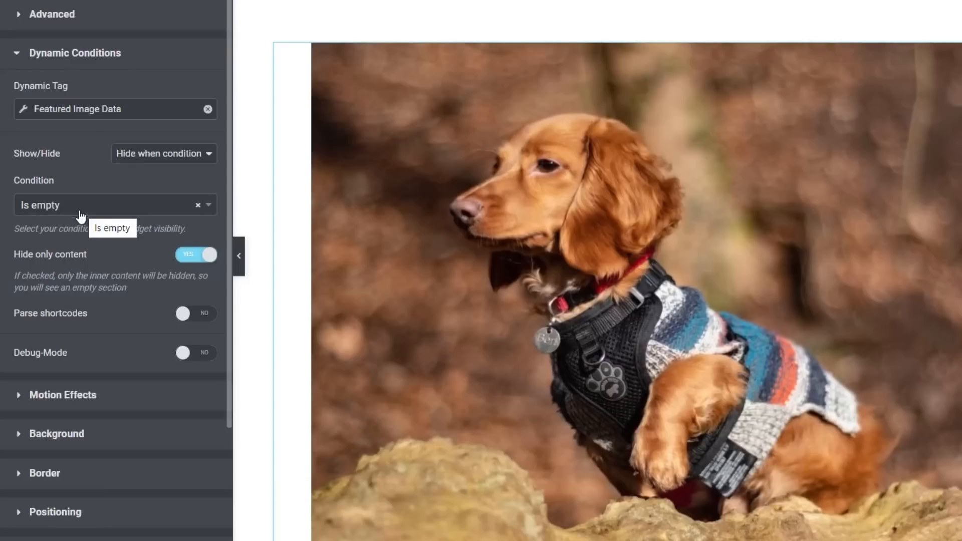
Clear the Featured Image Data tag from the condition and browse the other available dynamic tags.
{"action": "left_click", "coordinate": [100, 109]}
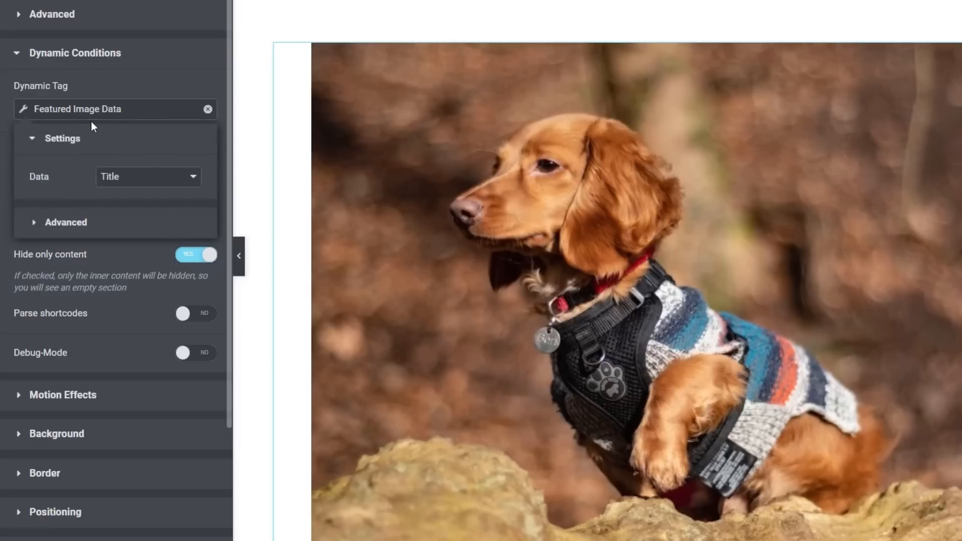
{"action": "left_click", "coordinate": [207, 109]}
{"action": "left_click", "coordinate": [205, 176]}
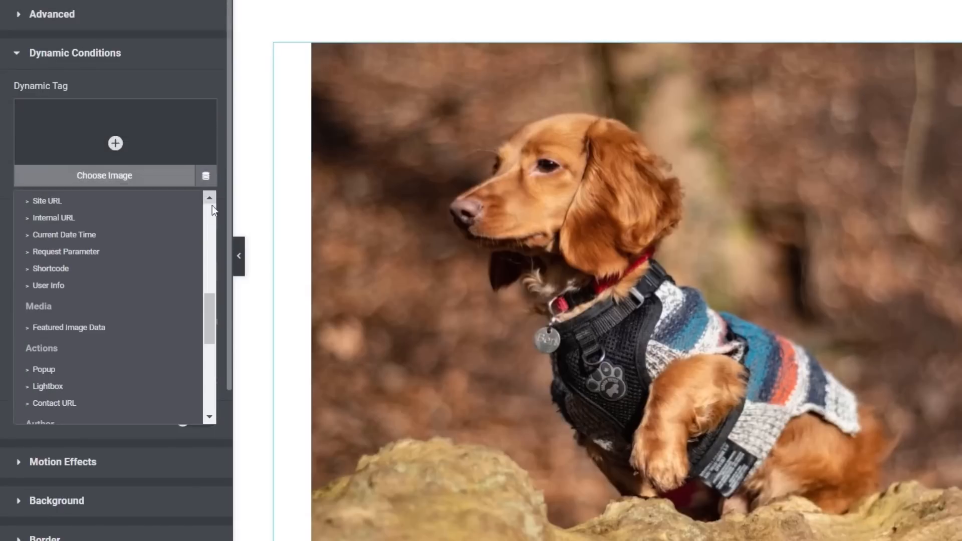
{"action": "left_click_drag", "start_coordinate": [205, 303], "coordinate": [208, 204]}
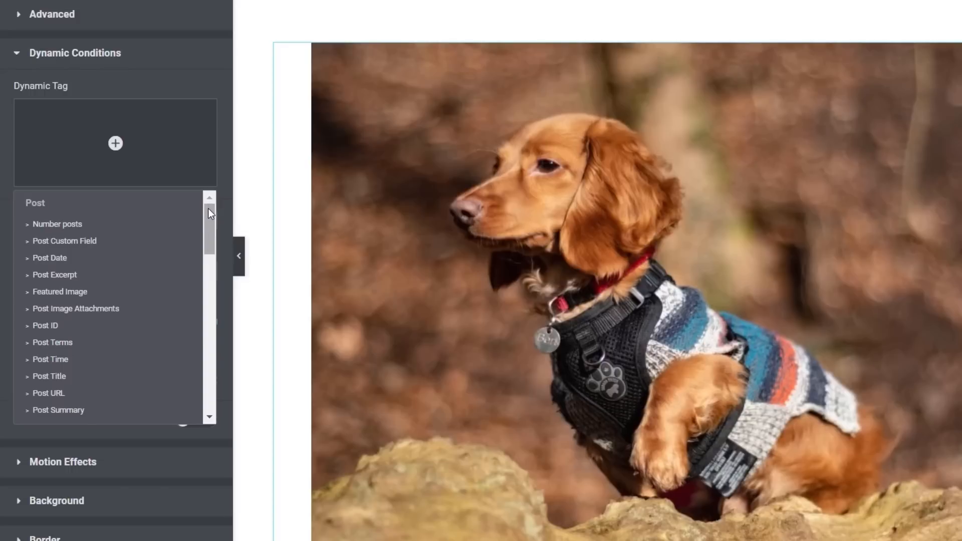
{"action": "left_click_drag", "start_coordinate": [209, 209], "coordinate": [203, 378]}
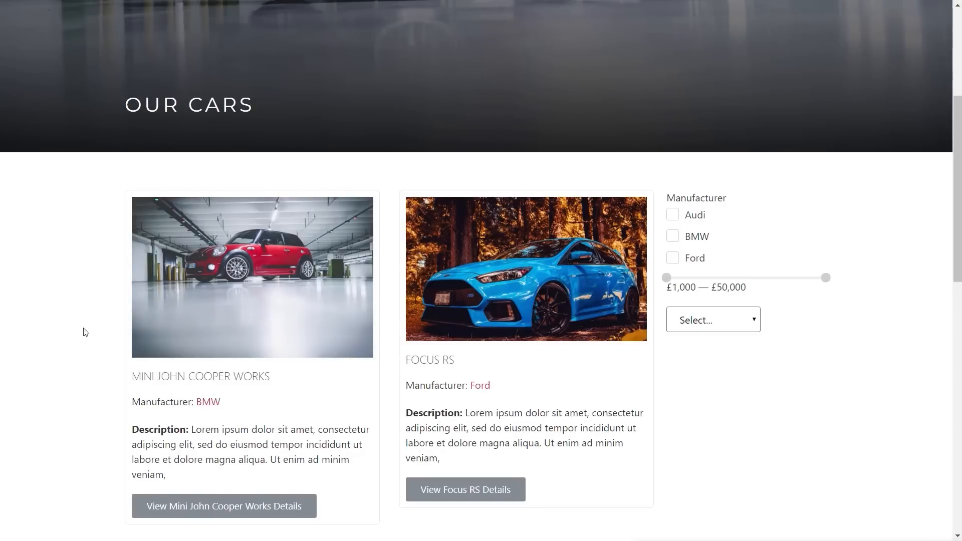
On the Our Cars page, examine the vehicle cards and the manufacturer line of the Mini John Cooper Works.
{"action": "scroll", "coordinate": [777, 417], "scroll_direction": "down", "scroll_amount": 5}
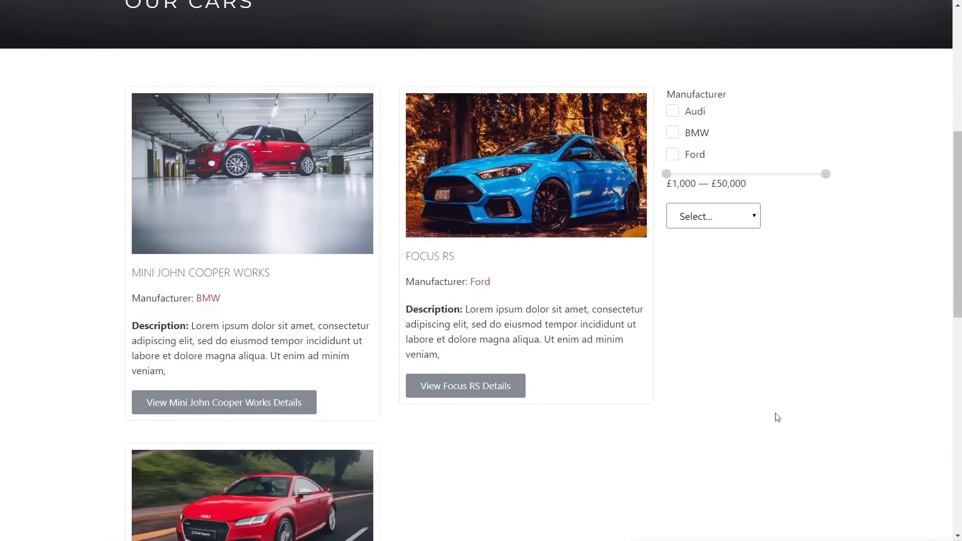
{"action": "scroll", "coordinate": [771, 414], "scroll_direction": "up", "scroll_amount": 3}
{"action": "scroll", "coordinate": [760, 411], "scroll_direction": "up", "scroll_amount": 1}
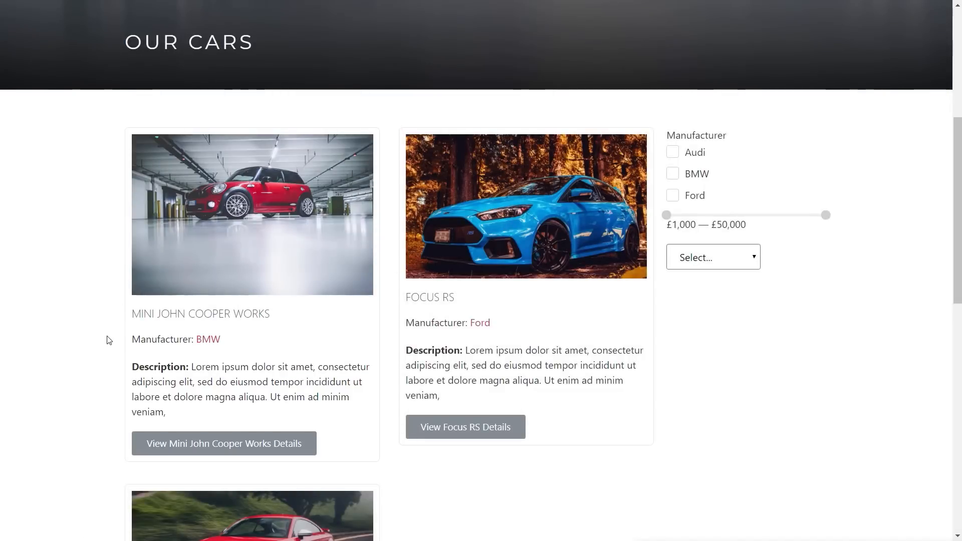
{"action": "scroll", "coordinate": [110, 341], "scroll_direction": "down", "scroll_amount": 1}
{"action": "scroll", "coordinate": [109, 340], "scroll_direction": "down", "scroll_amount": 2}
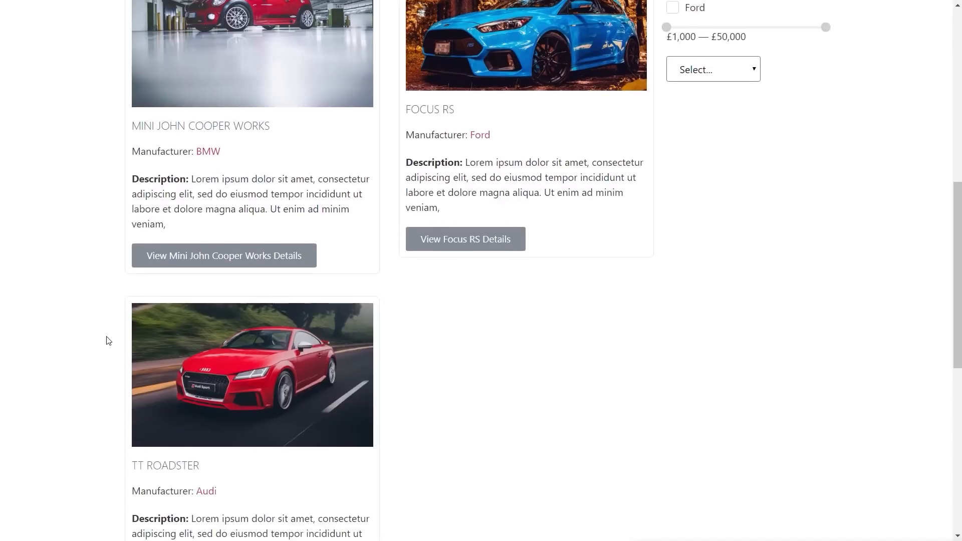
{"action": "scroll", "coordinate": [107, 340], "scroll_direction": "up", "scroll_amount": 3}
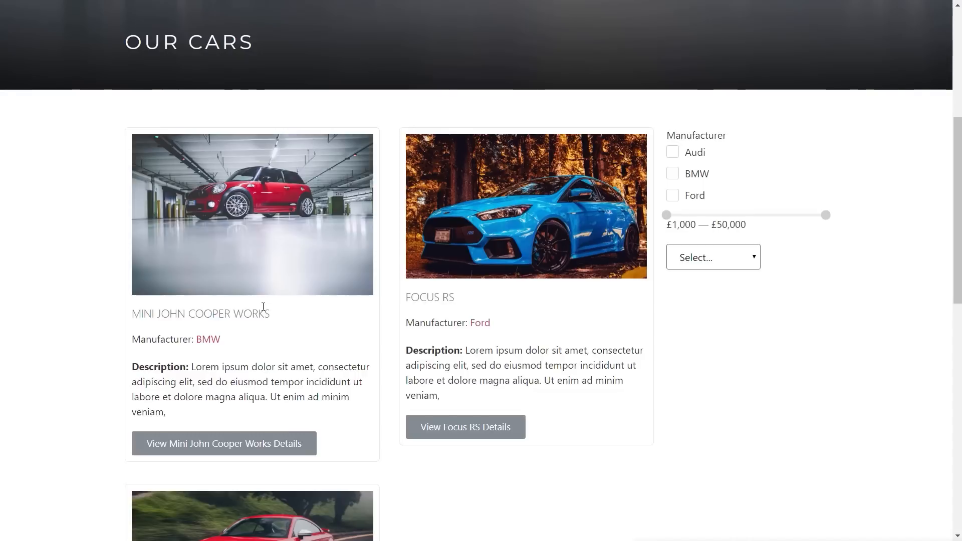
{"action": "left_click_drag", "start_coordinate": [253, 335], "coordinate": [134, 341]}
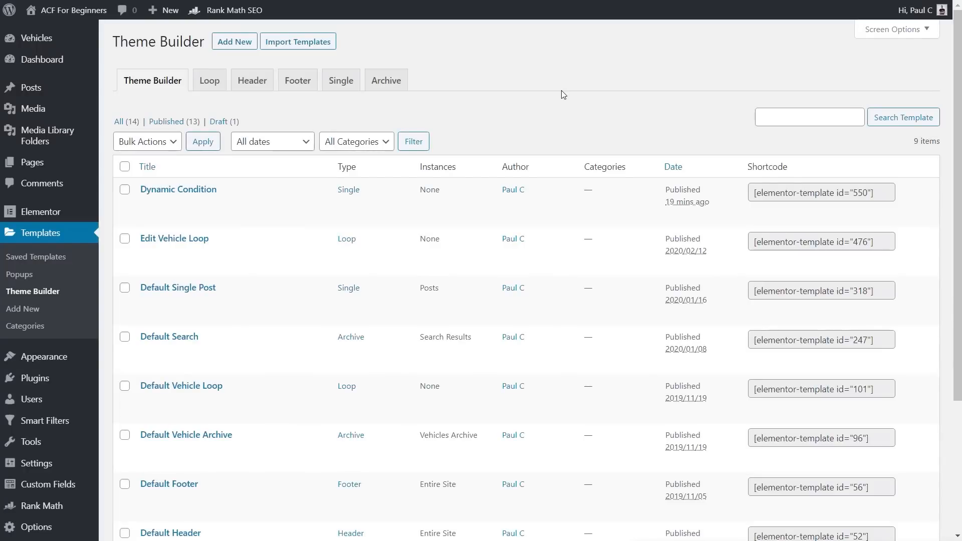
Open the Default Vehicle Loop template from the Theme Builder's loop templates for editing in Elementor.
{"action": "left_click", "coordinate": [212, 92]}
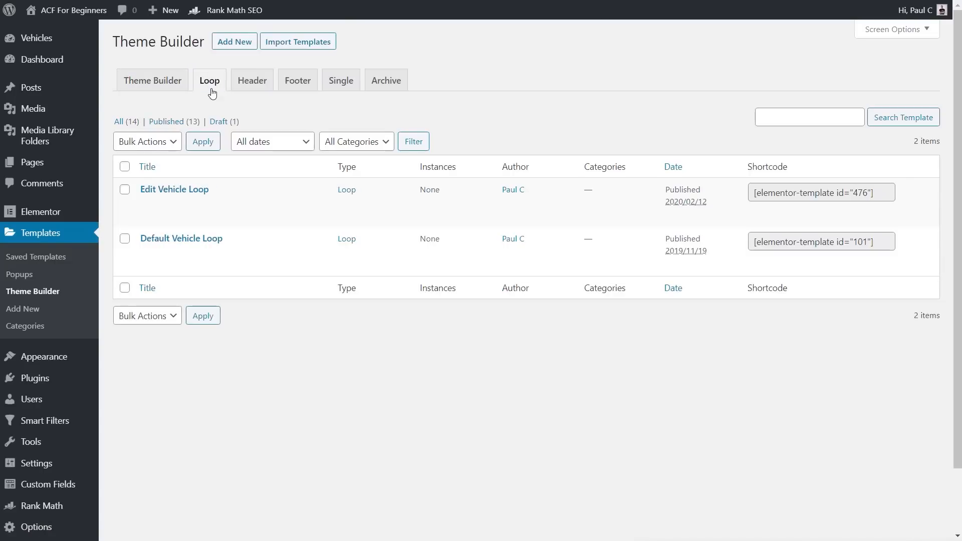
{"action": "mouse_move", "coordinate": [300, 261]}
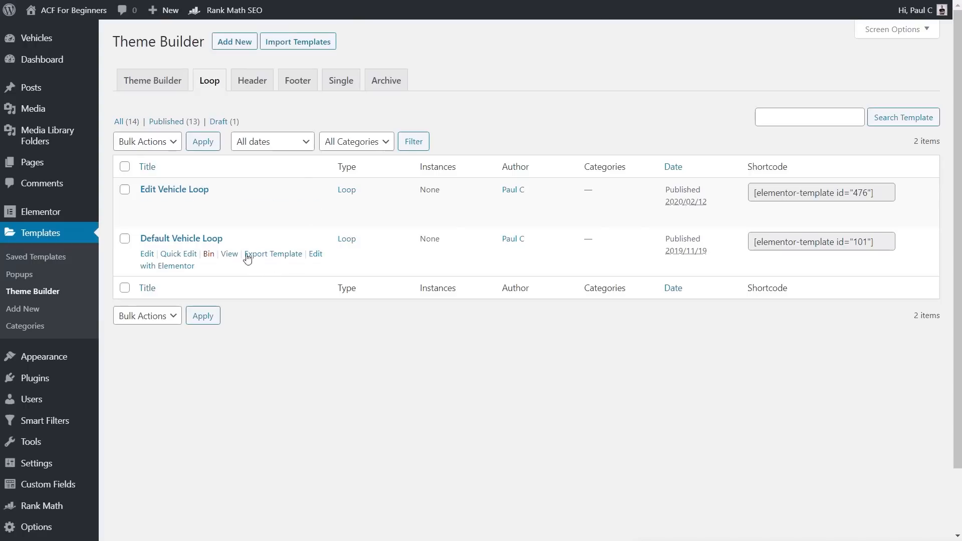
{"action": "left_click", "coordinate": [180, 239]}
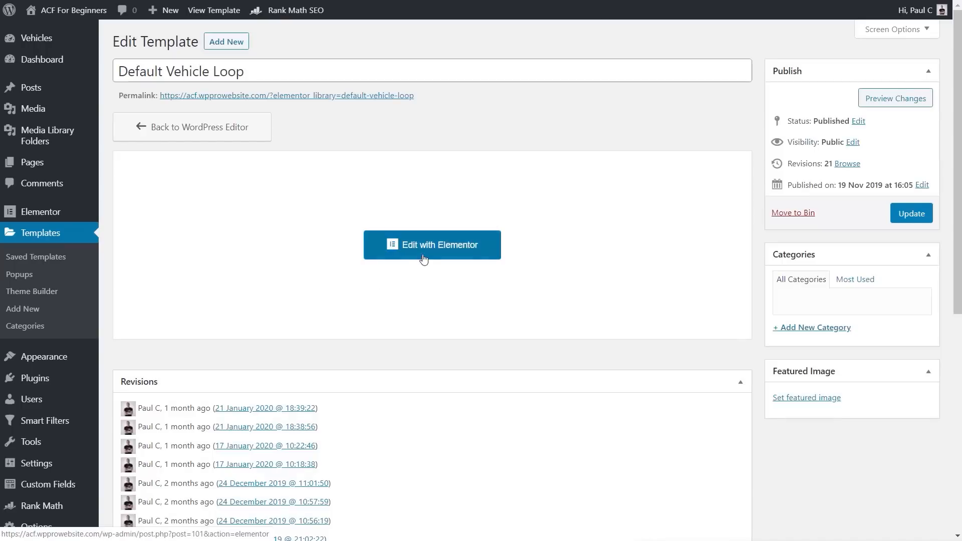
{"action": "left_click", "coordinate": [425, 255]}
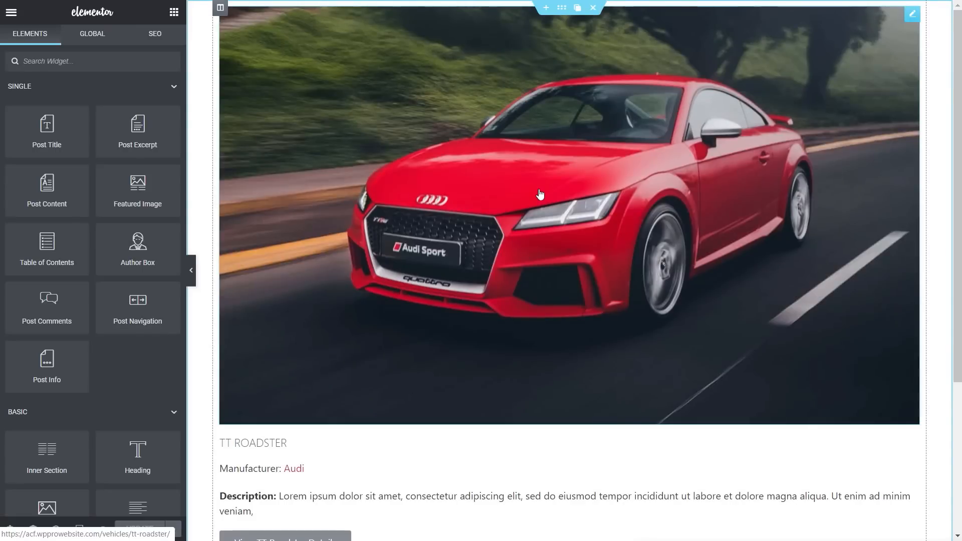
Duplicate the manufacturer text widget below the vehicle title in the loop template.
{"action": "scroll", "coordinate": [362, 326], "scroll_direction": "down", "scroll_amount": 1}
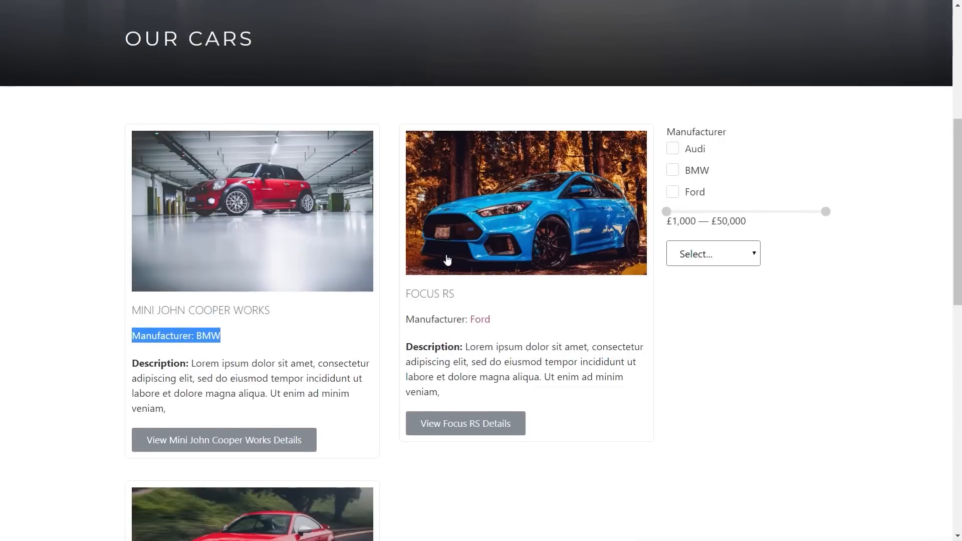
{"action": "scroll", "coordinate": [448, 260], "scroll_direction": "down", "scroll_amount": 5}
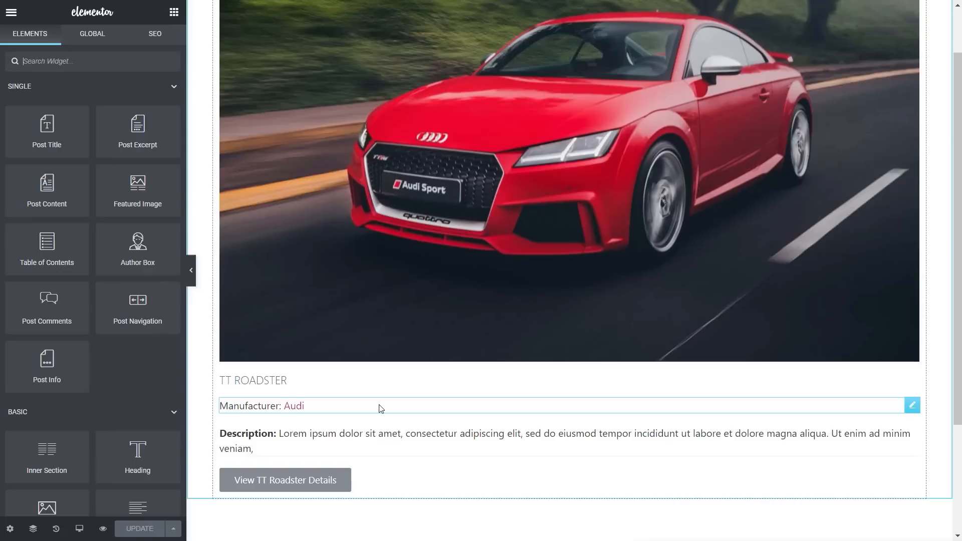
{"action": "left_click", "coordinate": [911, 409]}
{"action": "left_click", "coordinate": [897, 405]}
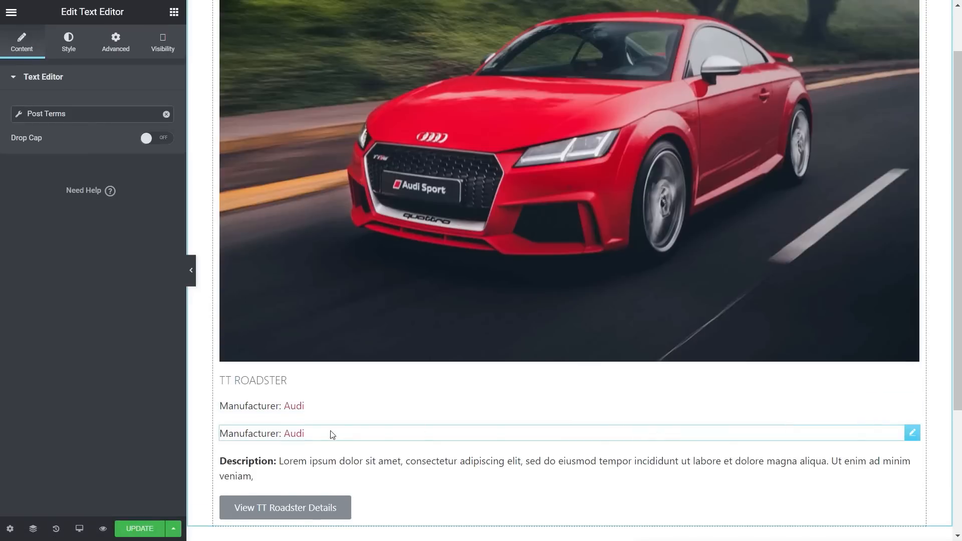
Check the taxonomy choices of the duplicated manufacturer text, and remove its Post Terms dynamic tag.
{"action": "left_click", "coordinate": [19, 118]}
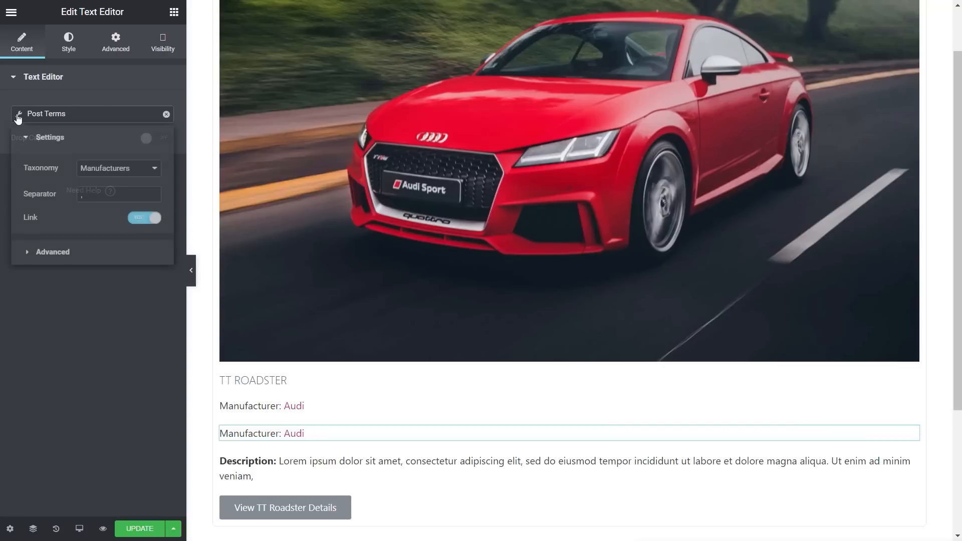
{"action": "left_click", "coordinate": [127, 169]}
{"action": "left_click", "coordinate": [126, 181]}
{"action": "left_click", "coordinate": [106, 328]}
{"action": "left_click", "coordinate": [166, 115]}
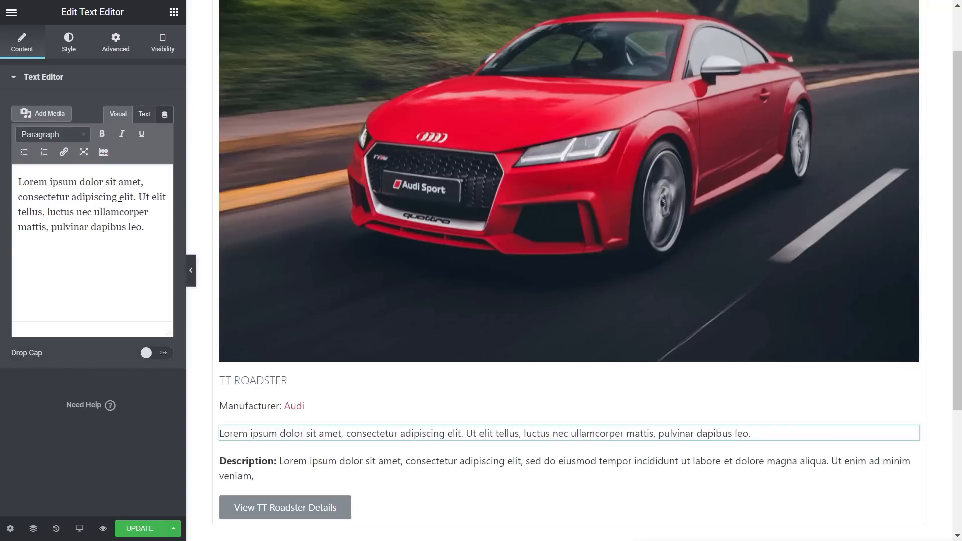
Link the duplicated text widget to the ACF Field dynamic tag, using Vehicle Price as its key.
{"action": "left_click", "coordinate": [164, 115]}
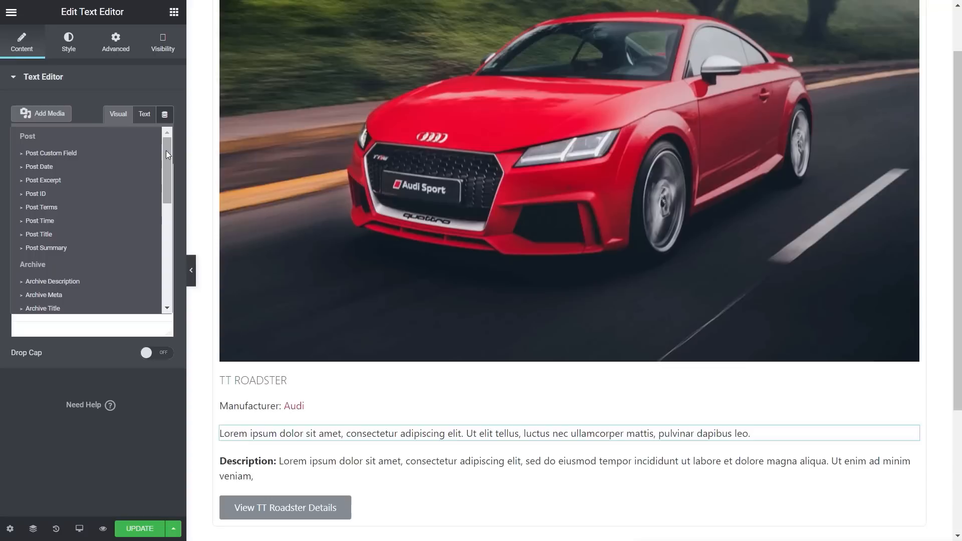
{"action": "left_click_drag", "start_coordinate": [167, 158], "coordinate": [170, 266]}
{"action": "left_click", "coordinate": [49, 303]}
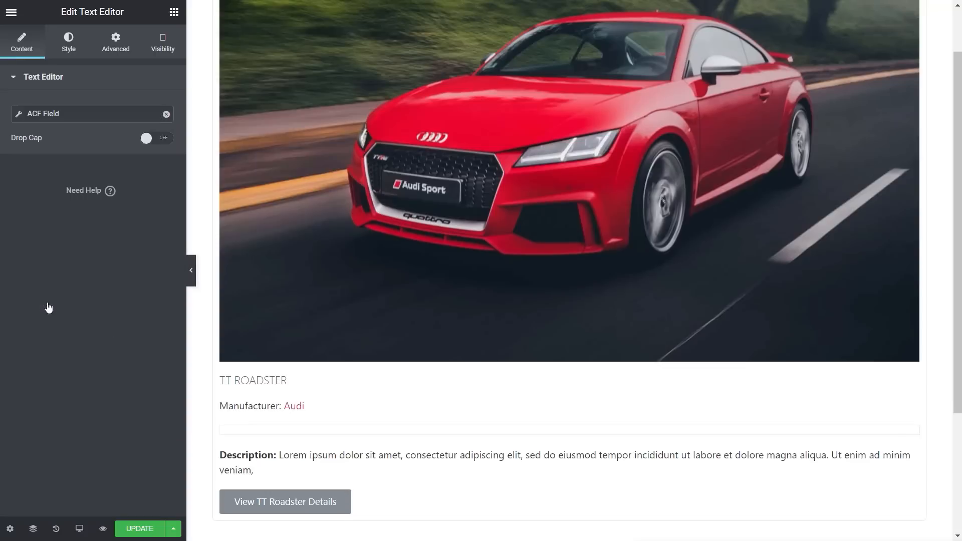
{"action": "left_click", "coordinate": [20, 115]}
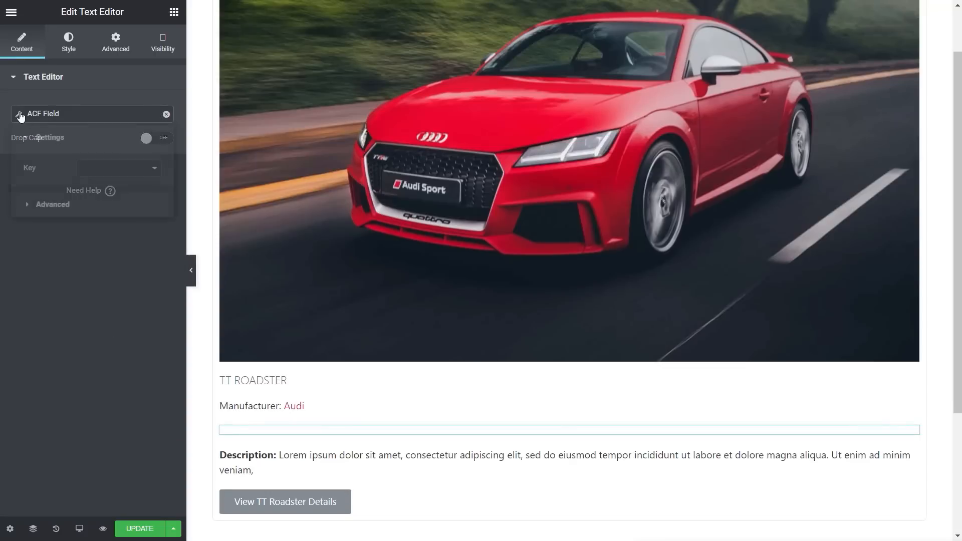
{"action": "left_click", "coordinate": [116, 169]}
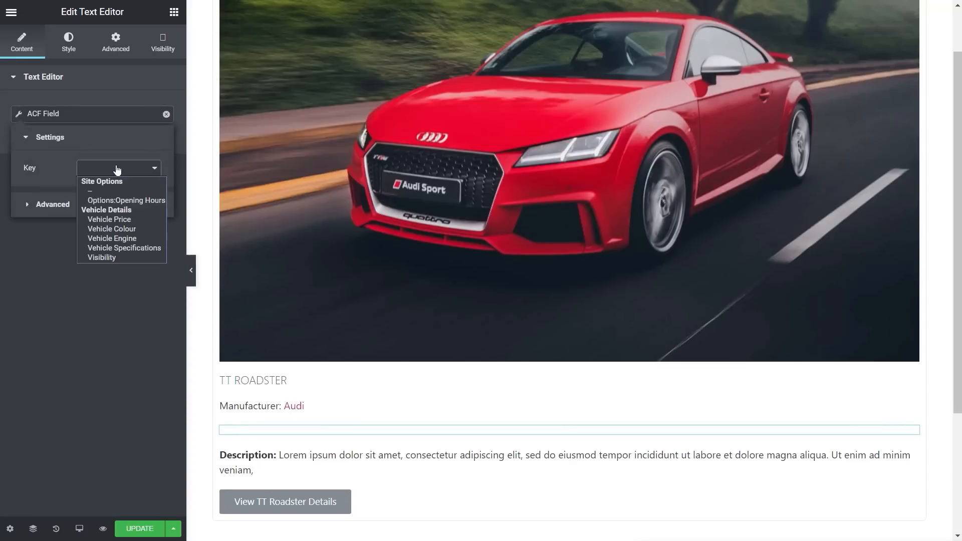
{"action": "left_click", "coordinate": [128, 219]}
Add the text "Price: £" before the dynamic vehicle price value.
{"action": "left_click", "coordinate": [52, 204]}
{"action": "left_click", "coordinate": [105, 199]}
{"action": "type", "text": "Price: £"}
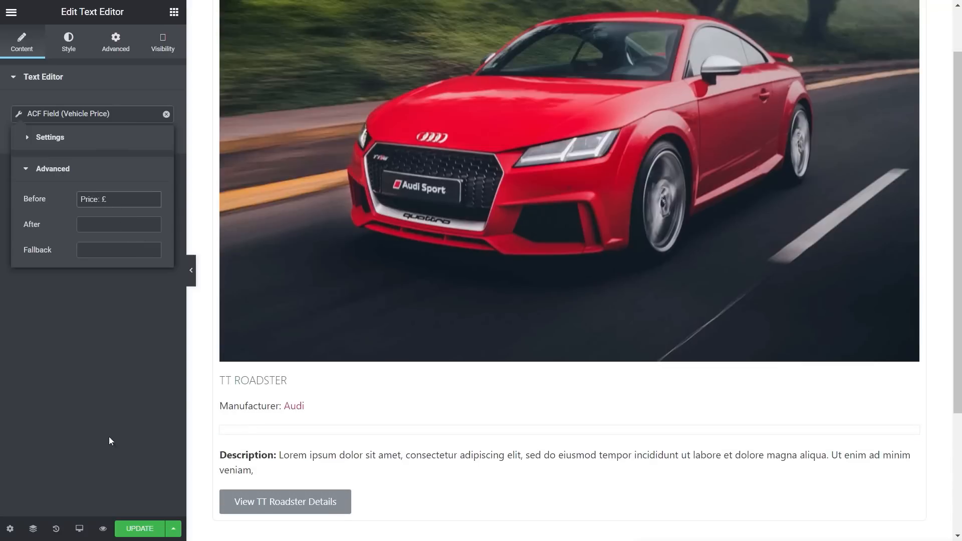
{"action": "left_click", "coordinate": [127, 448]}
Update the loop template and reload the Our Cars page to check the price line on the vehicle cards.
{"action": "left_click", "coordinate": [143, 528]}
{"action": "left_click", "coordinate": [795, 513]}
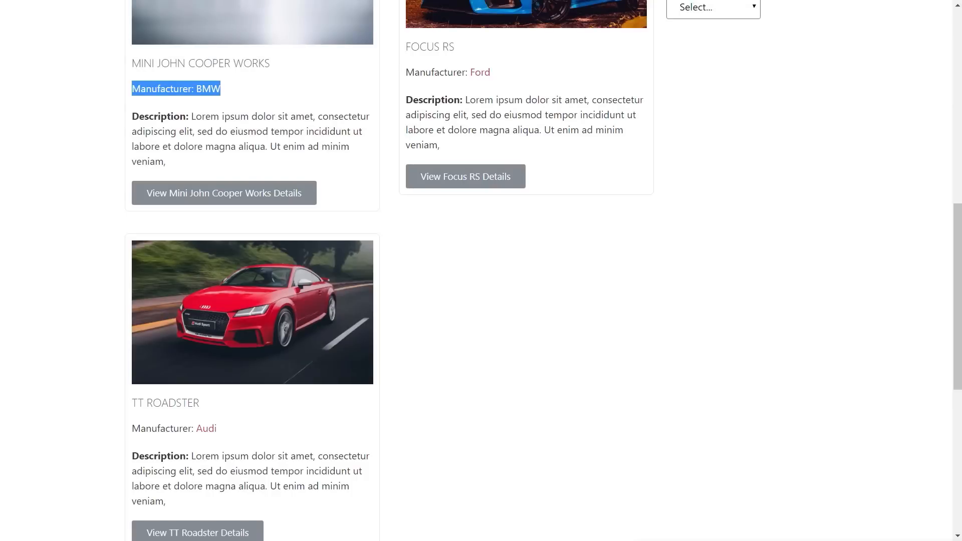
{"action": "key", "text": "F5"}
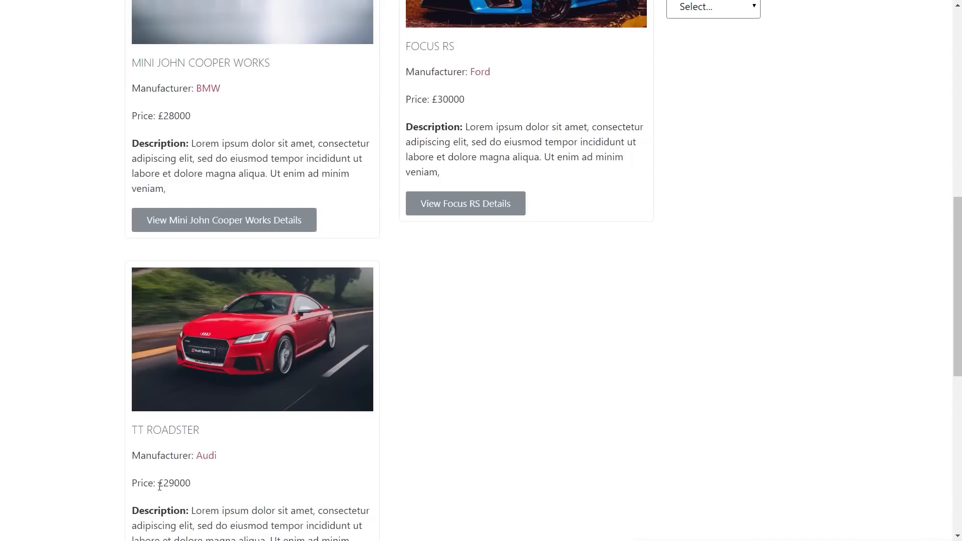
{"action": "scroll", "coordinate": [86, 389], "scroll_direction": "up", "scroll_amount": 3}
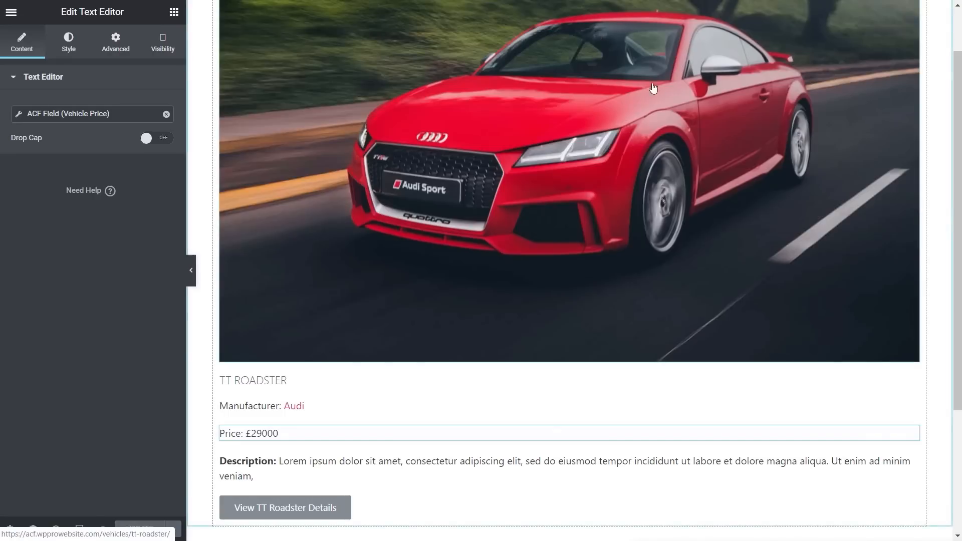
Exit to the dashboard and open the Default Vehicle Archive template from the Theme Builder's archive templates for editing in Elementor.
{"action": "left_click", "coordinate": [11, 12]}
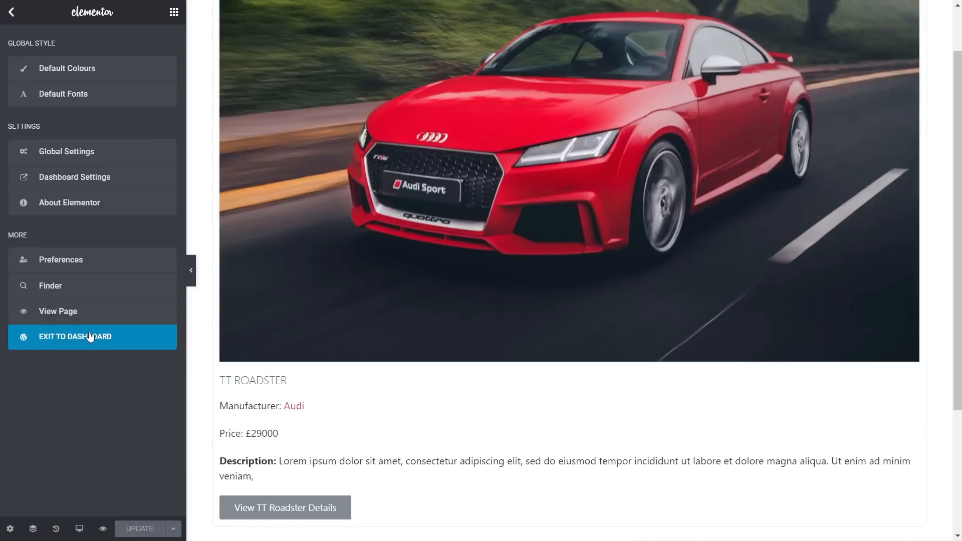
{"action": "left_click", "coordinate": [43, 338]}
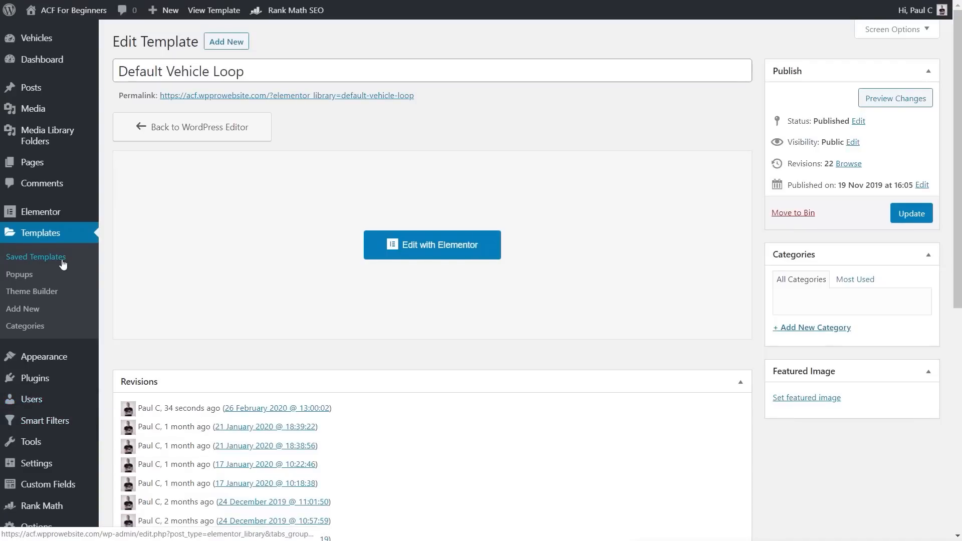
{"action": "left_click", "coordinate": [55, 264]}
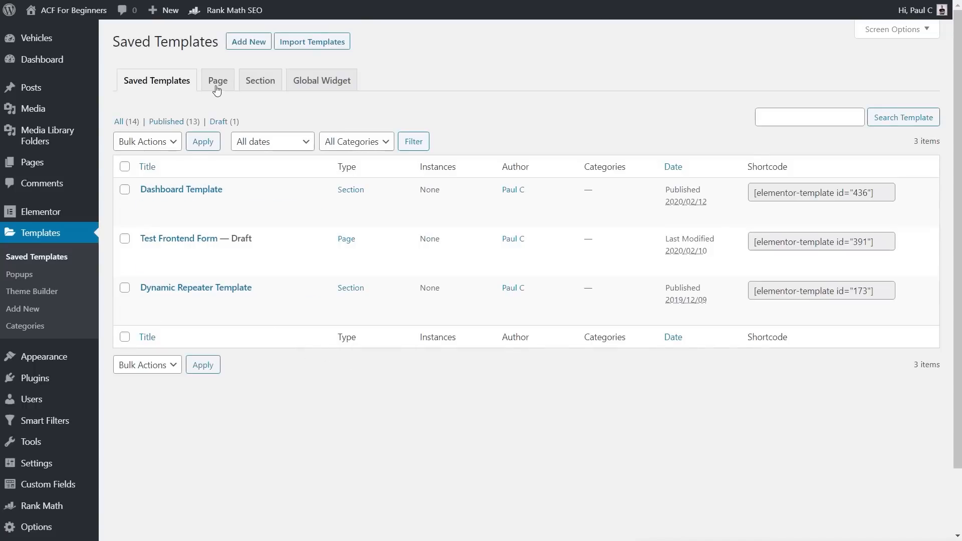
{"action": "left_click", "coordinate": [23, 292]}
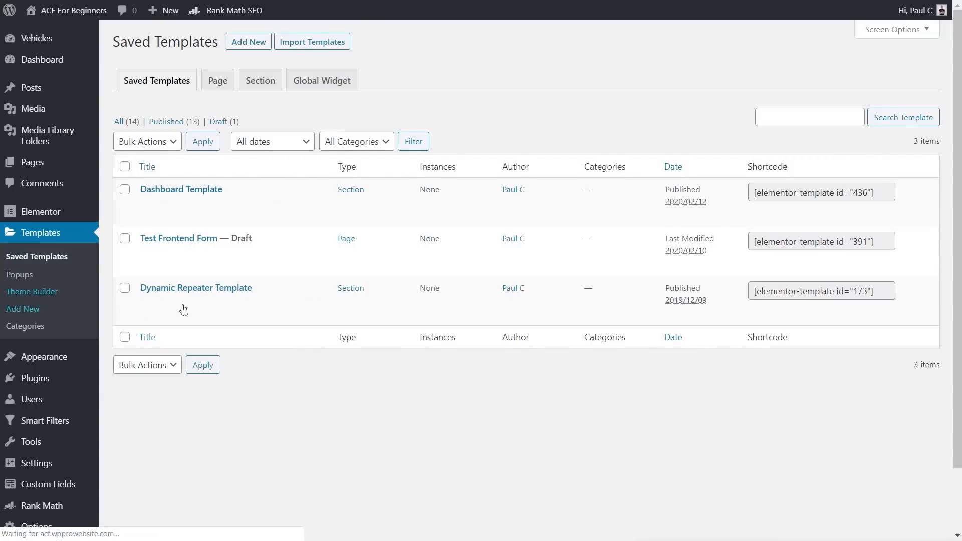
{"action": "left_click", "coordinate": [385, 85]}
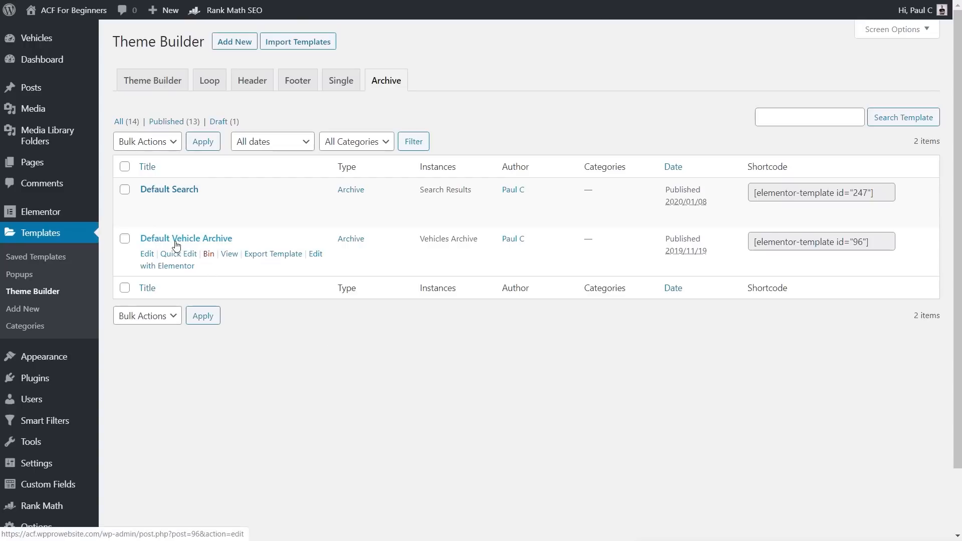
{"action": "left_click", "coordinate": [171, 266]}
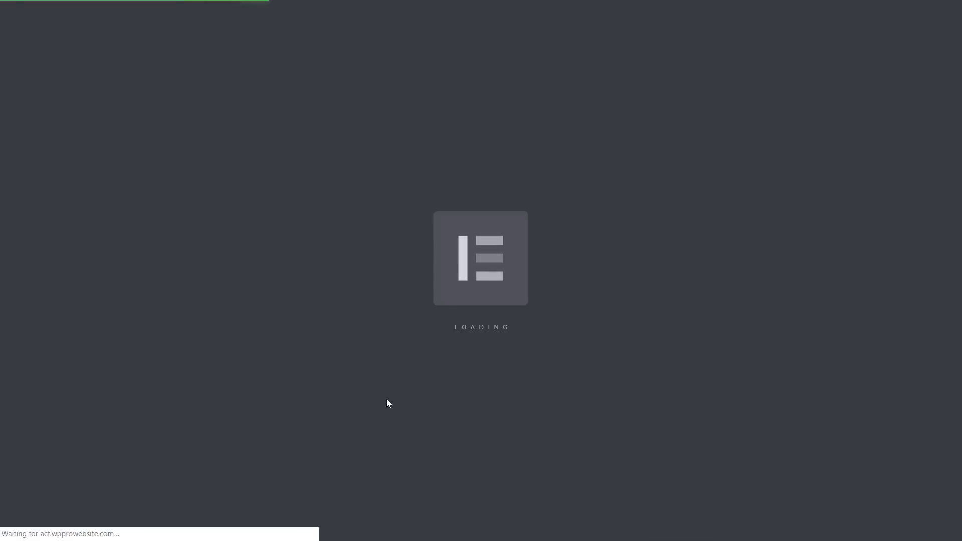
Open the settings of the Archive Posts widget that holds the vehicle cards.
{"action": "scroll", "coordinate": [461, 350], "scroll_direction": "down", "scroll_amount": 1}
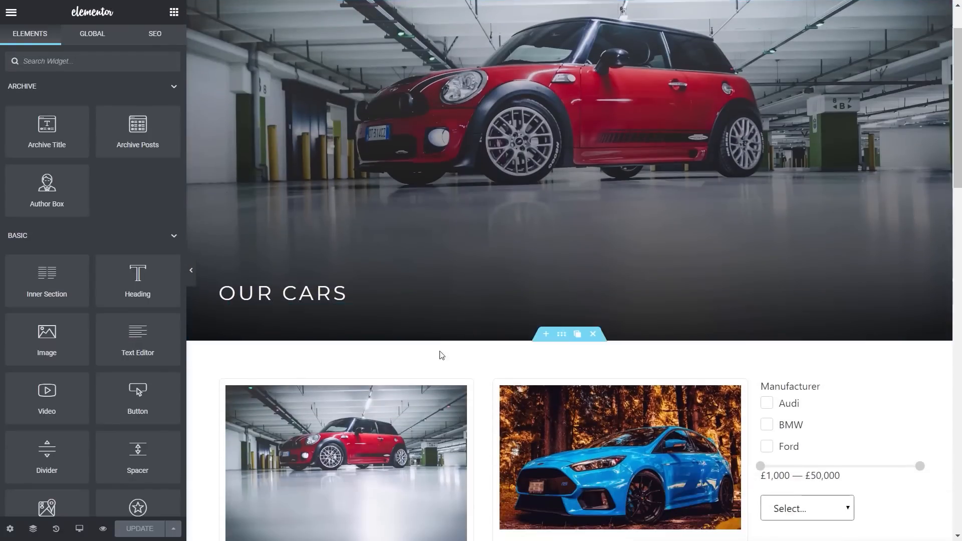
{"action": "scroll", "coordinate": [455, 355], "scroll_direction": "down", "scroll_amount": 3}
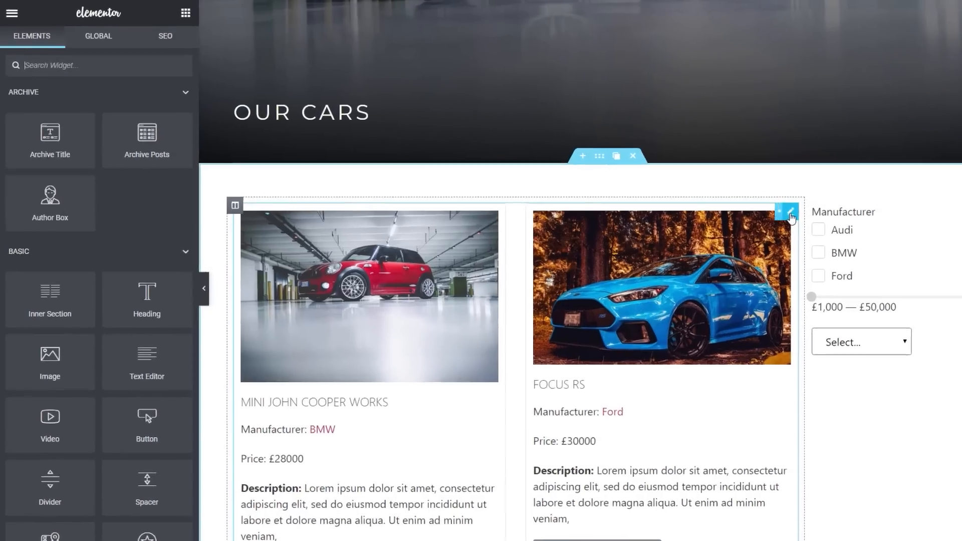
{"action": "left_click", "coordinate": [781, 210]}
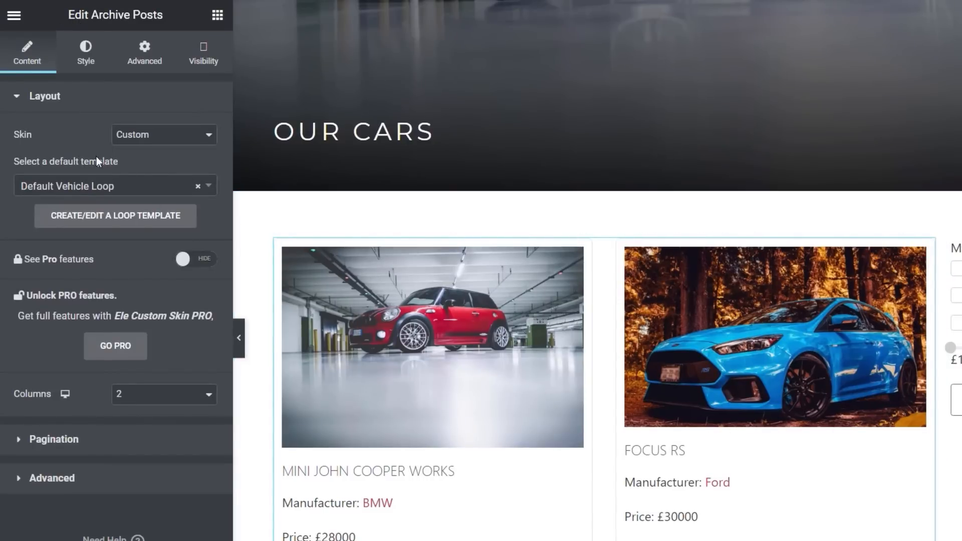
Try the Cards skin on the Archive Posts widget, and restore the Custom skin with the Default Vehicle Loop template.
{"action": "left_click", "coordinate": [134, 142]}
{"action": "left_click", "coordinate": [144, 162]}
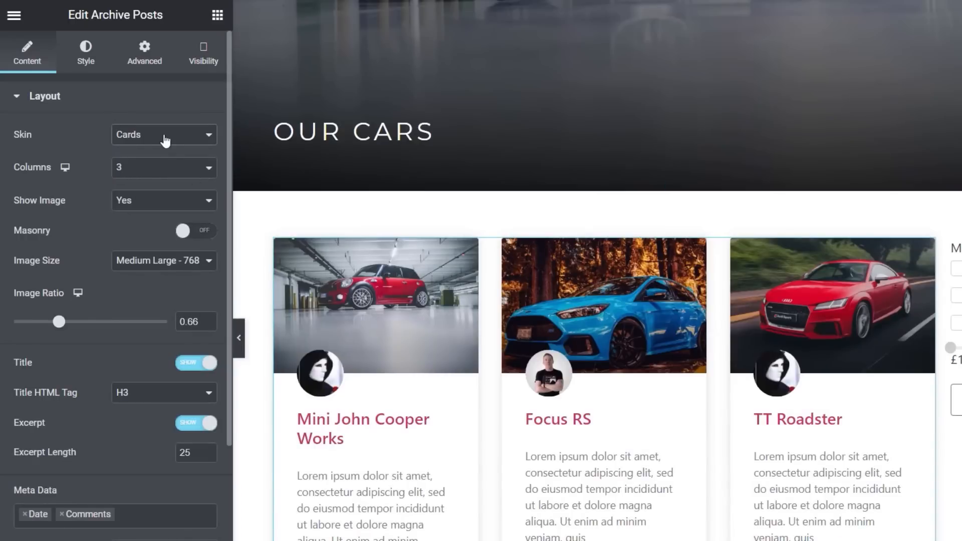
{"action": "left_click", "coordinate": [144, 143]}
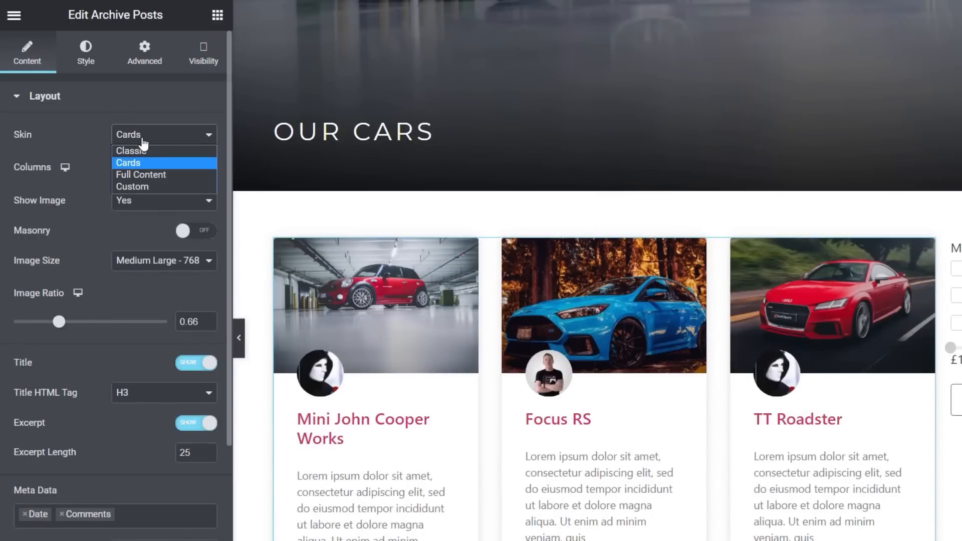
{"action": "left_click", "coordinate": [154, 187]}
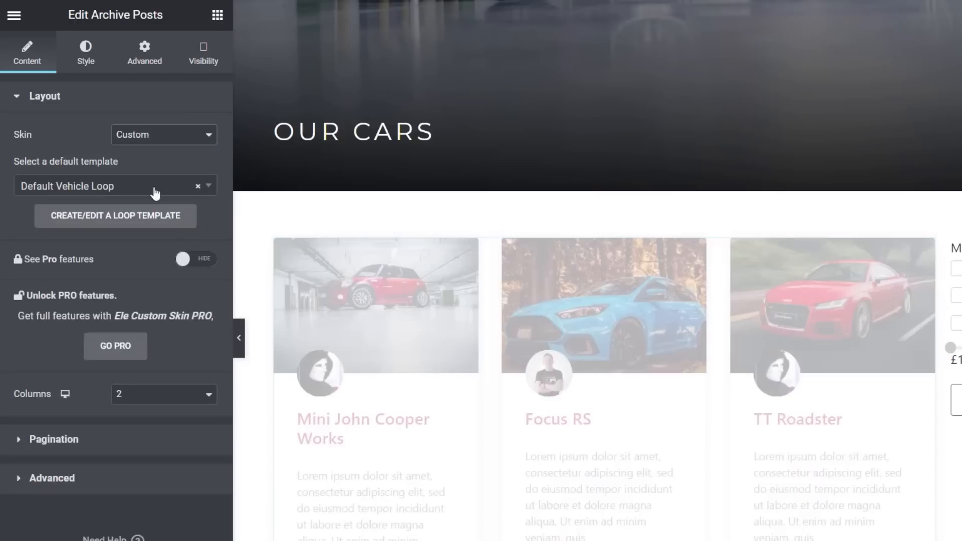
{"action": "left_click", "coordinate": [117, 188]}
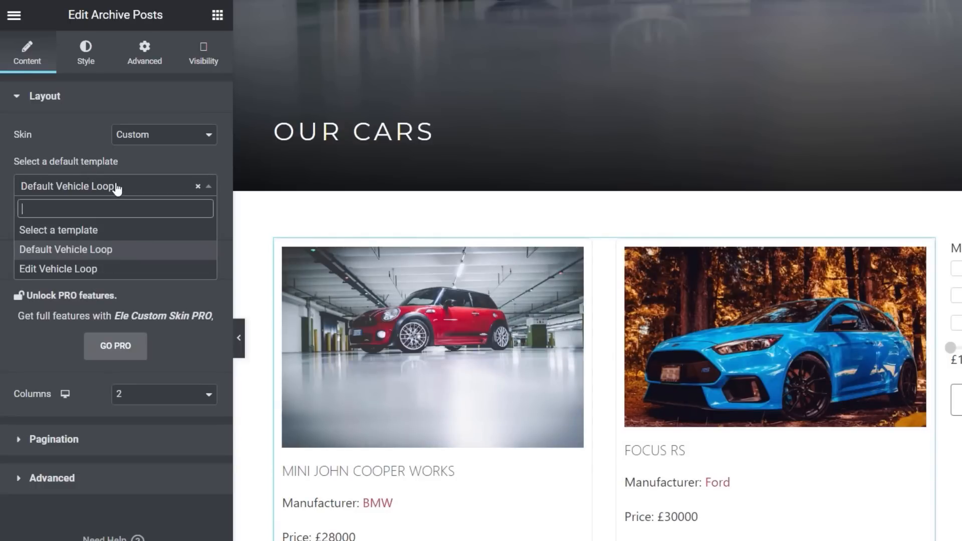
{"action": "left_click", "coordinate": [92, 249]}
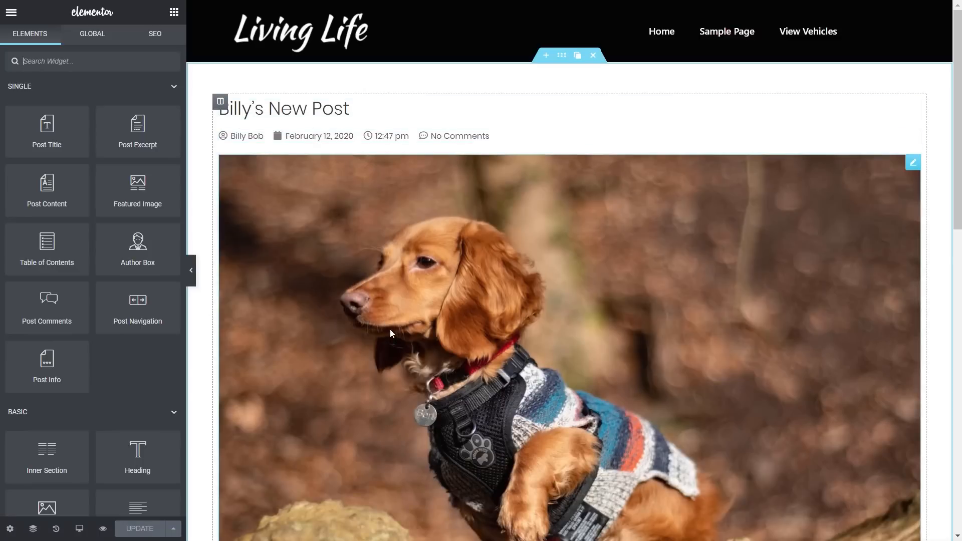
Look over the single post template and enable Visibility for the Post Info widget below the post title.
{"action": "scroll", "coordinate": [390, 329], "scroll_direction": "down", "scroll_amount": 6}
{"action": "scroll", "coordinate": [463, 359], "scroll_direction": "up", "scroll_amount": 6}
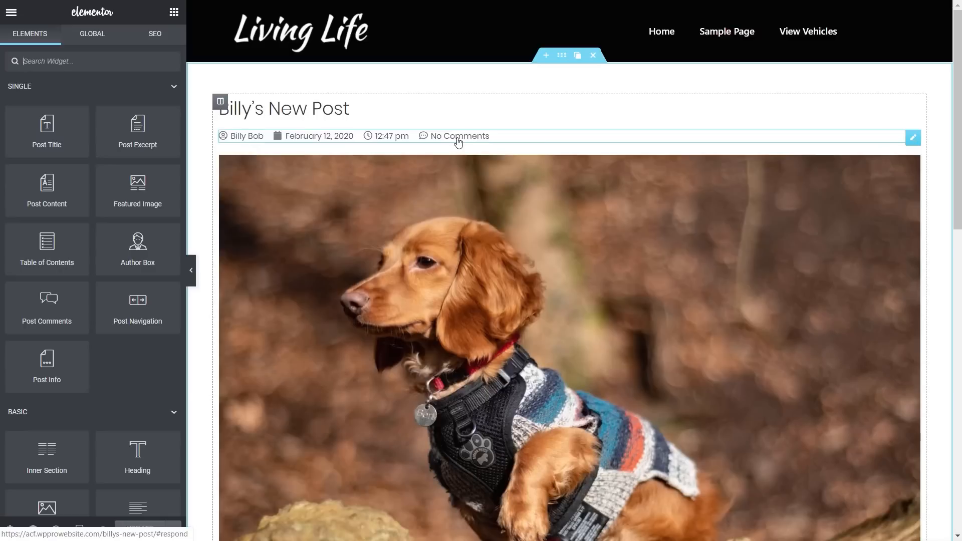
{"action": "left_click", "coordinate": [913, 139]}
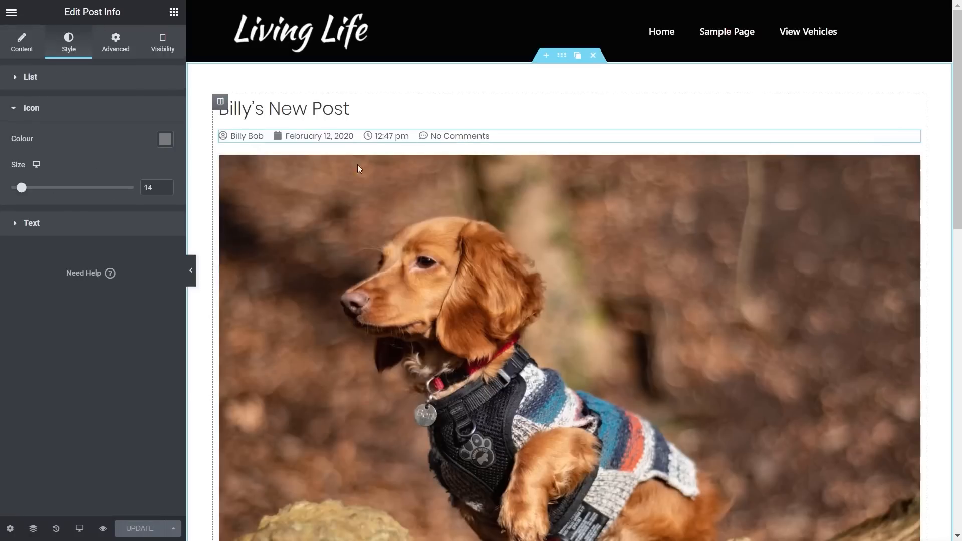
{"action": "left_click", "coordinate": [164, 49]}
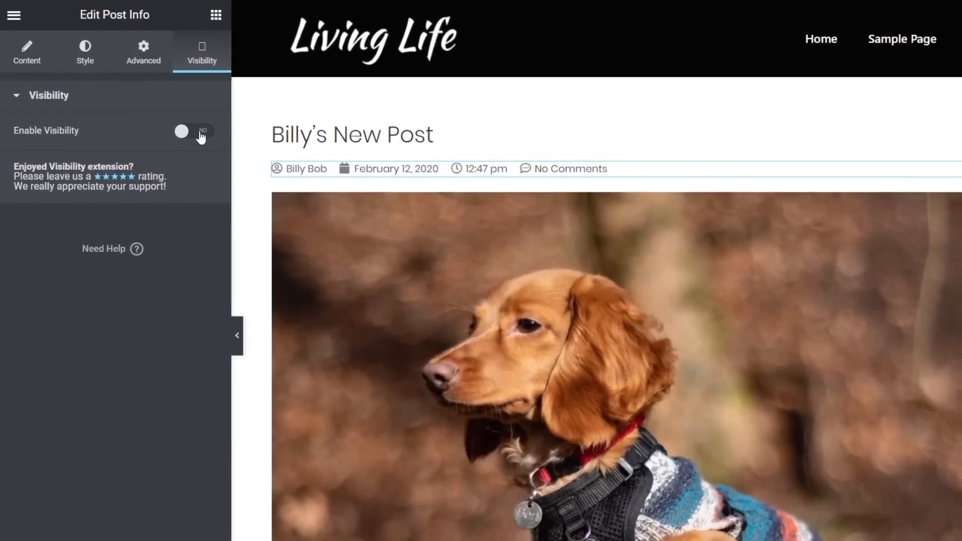
{"action": "left_click", "coordinate": [160, 107]}
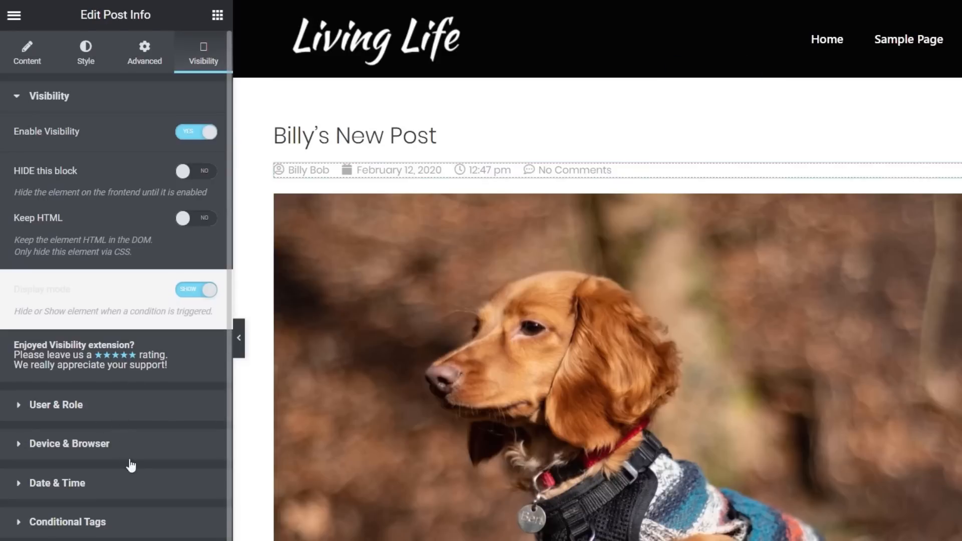
Set the Post Info widget's user role visibility condition to Administrator.
{"action": "left_click", "coordinate": [71, 408]}
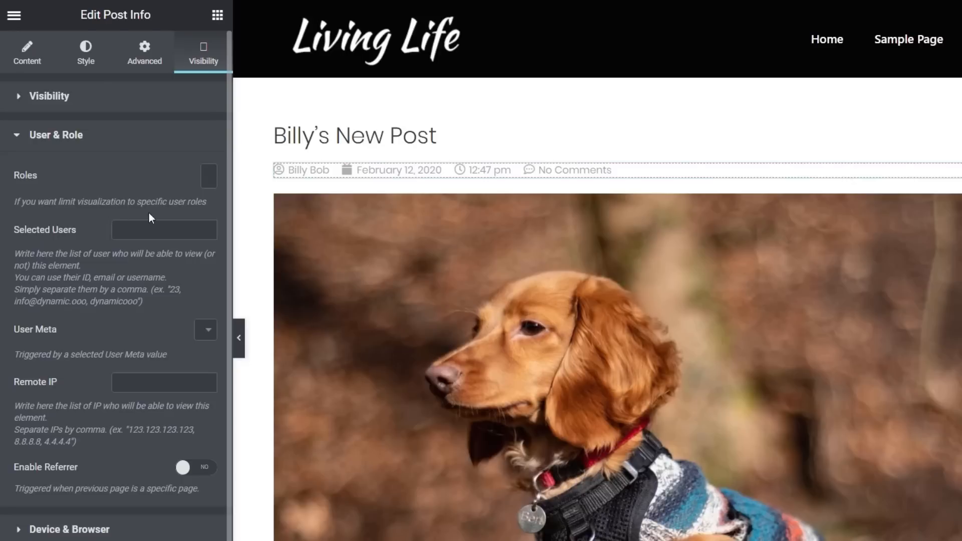
{"action": "left_click", "coordinate": [210, 172]}
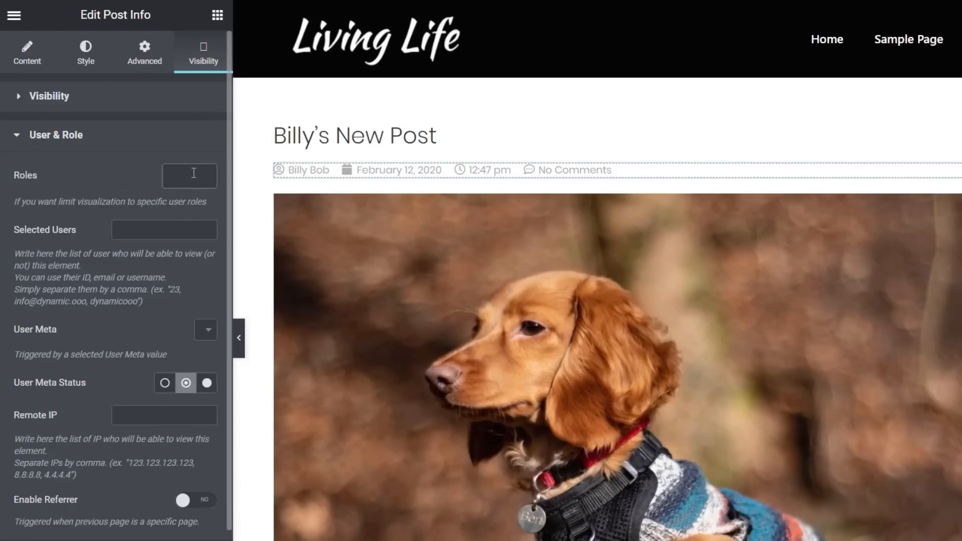
{"action": "left_click", "coordinate": [193, 172]}
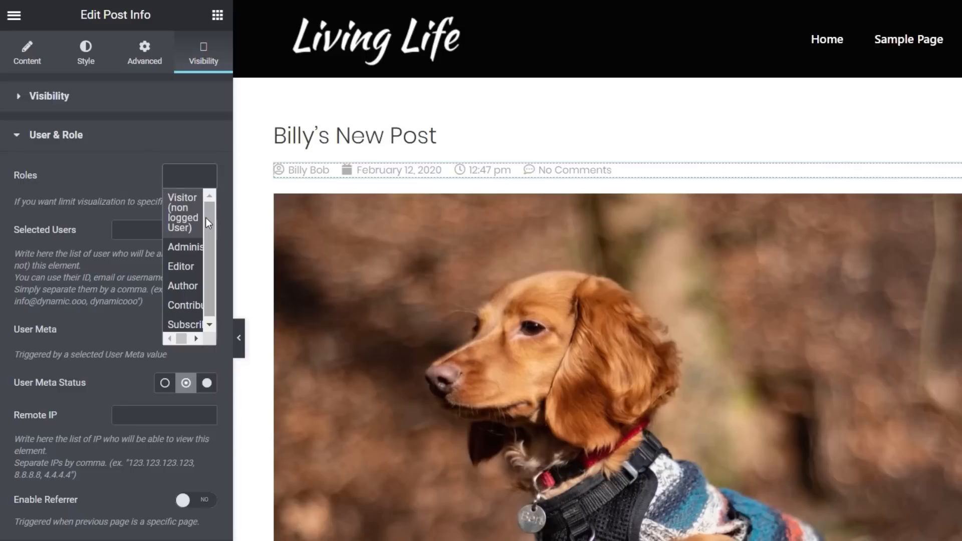
{"action": "left_click", "coordinate": [184, 247]}
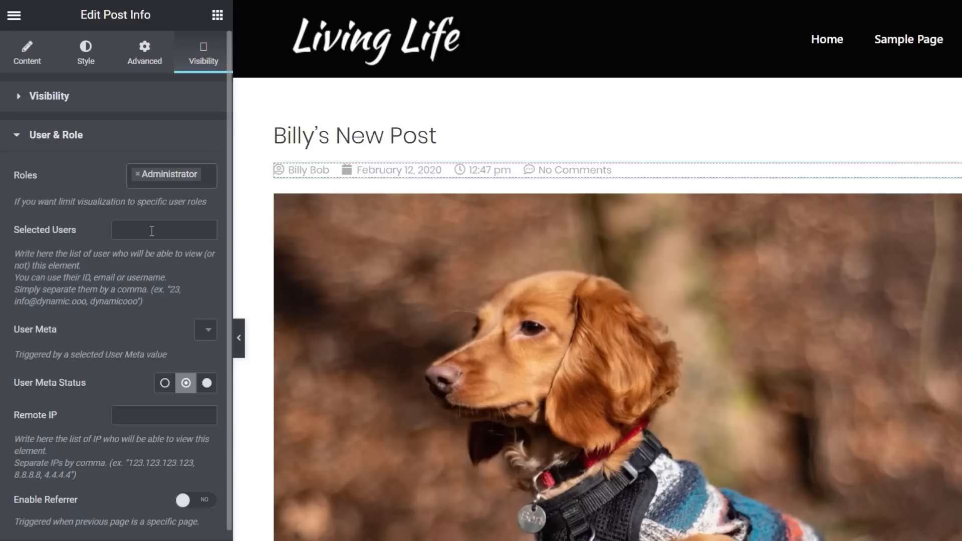
Set the widget's User Meta condition to user_email and enable the referrer condition, closing the User & Role settings.
{"action": "left_click", "coordinate": [206, 332]}
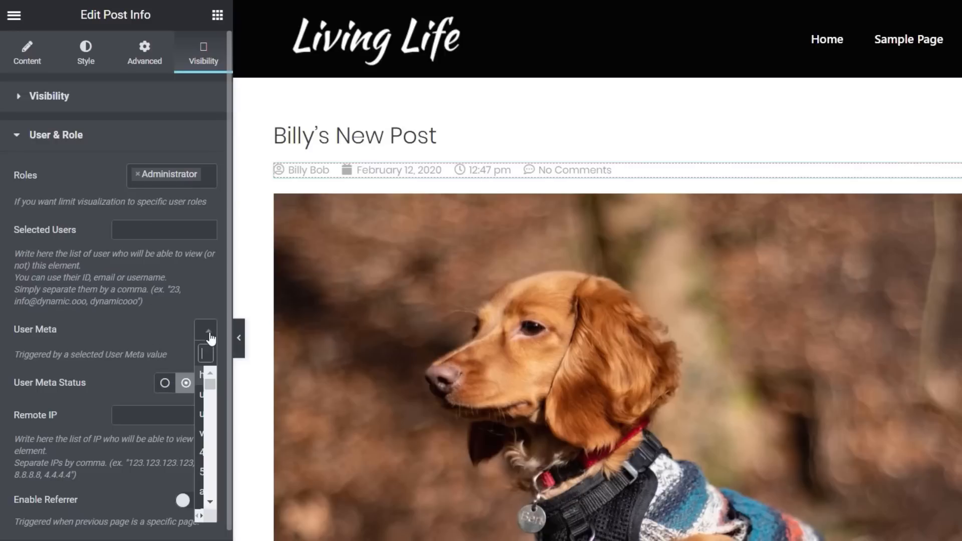
{"action": "key", "text": "Down"}
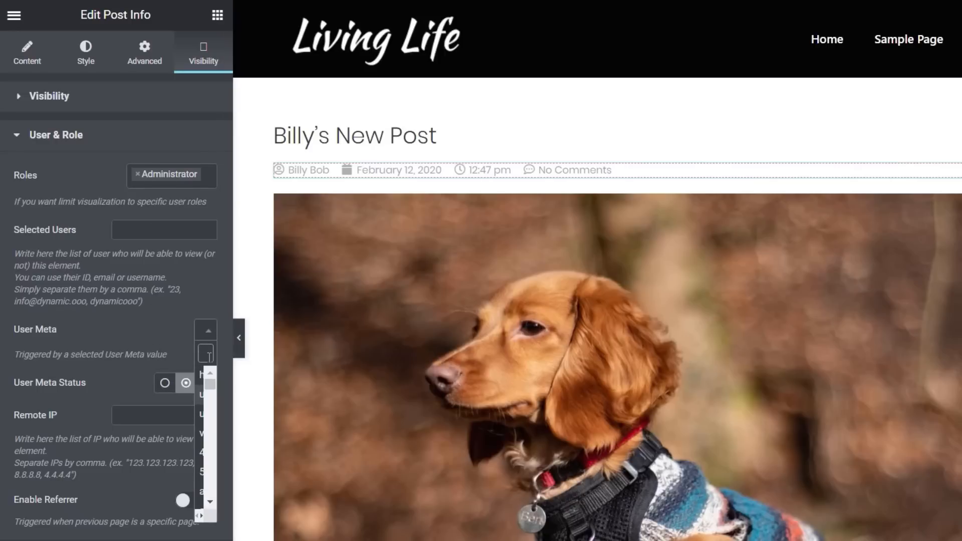
{"action": "key", "text": "Return"}
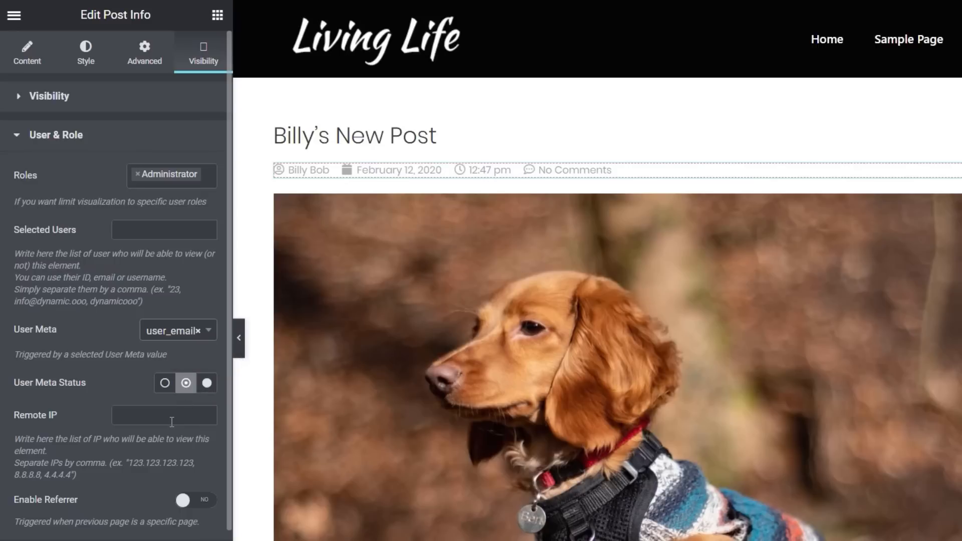
{"action": "left_click", "coordinate": [199, 503]}
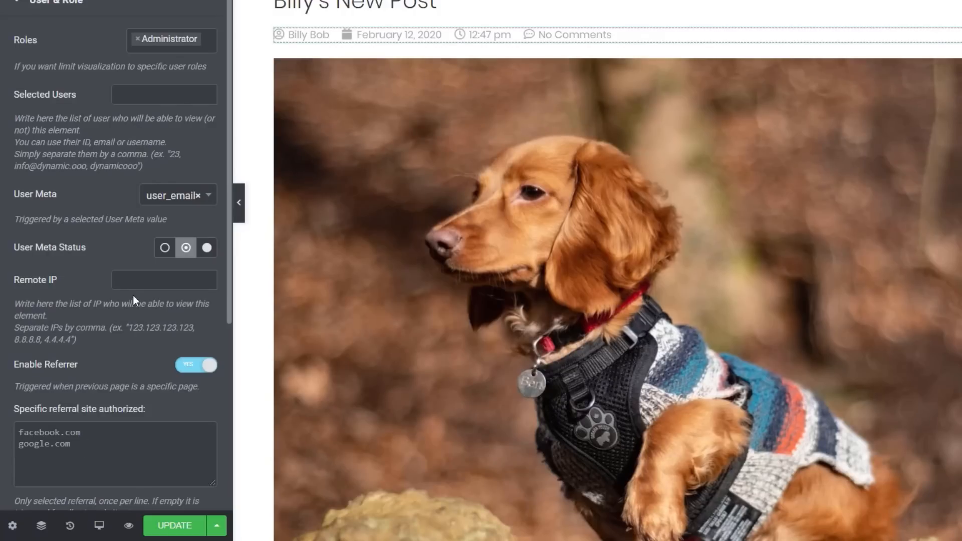
{"action": "left_click", "coordinate": [16, 4]}
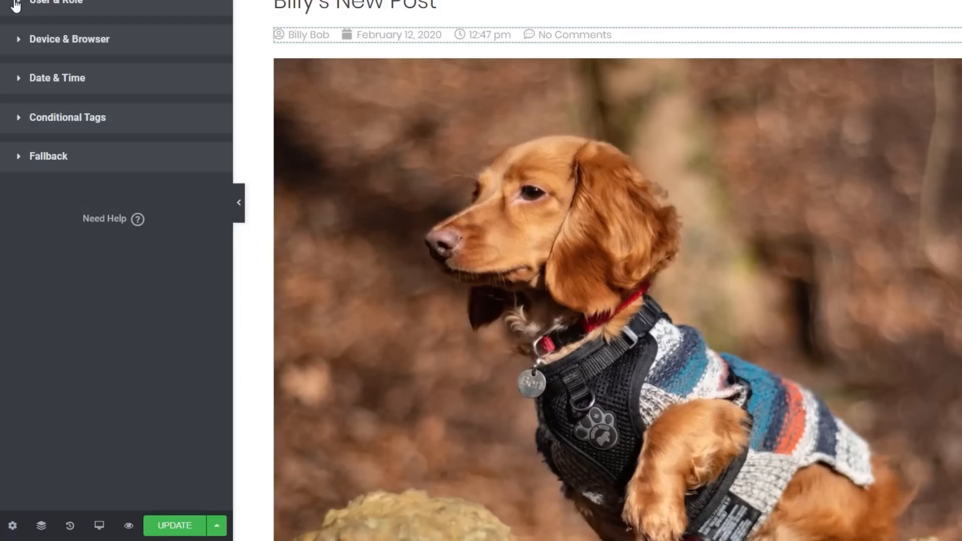
Set the Post Info widget's browser visibility condition to Google Chrome.
{"action": "left_click", "coordinate": [22, 46]}
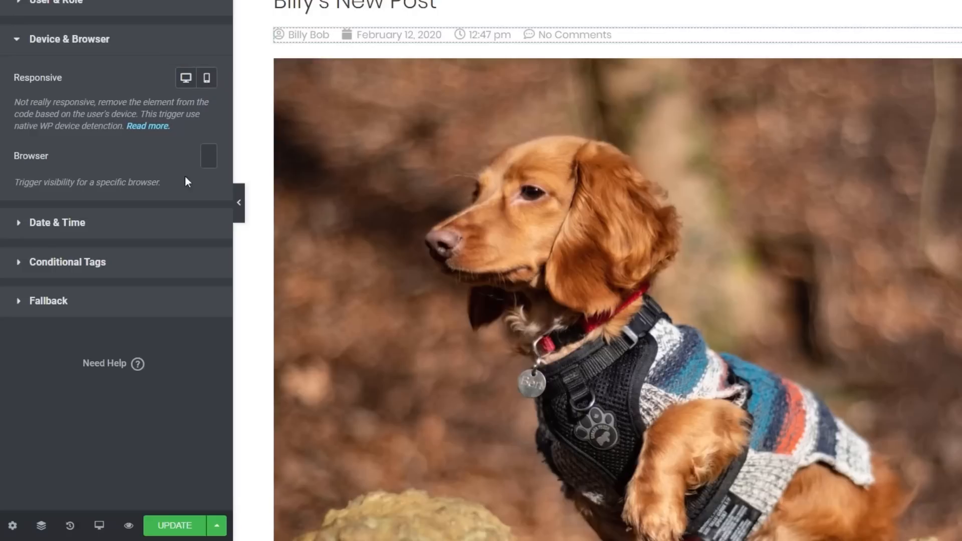
{"action": "left_click", "coordinate": [209, 156]}
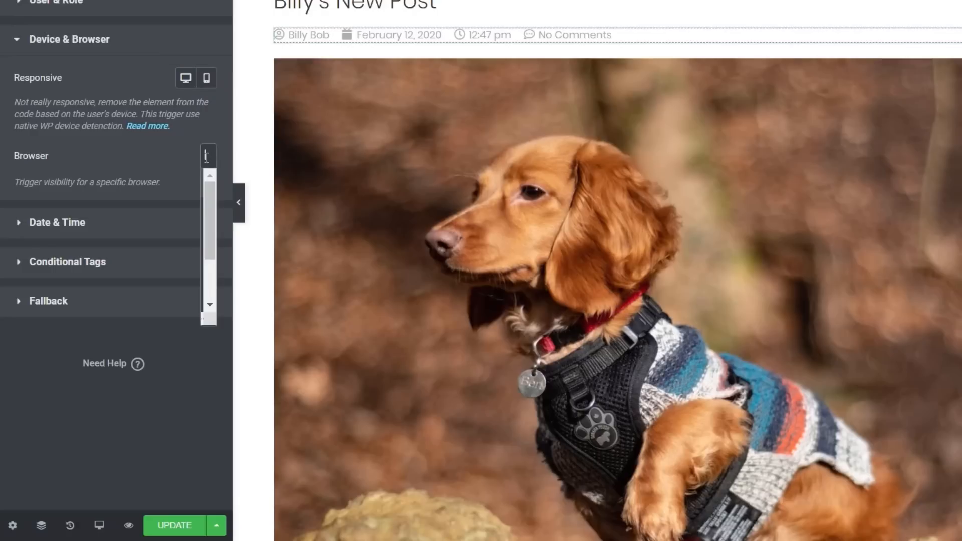
{"action": "type", "text": "ch"}
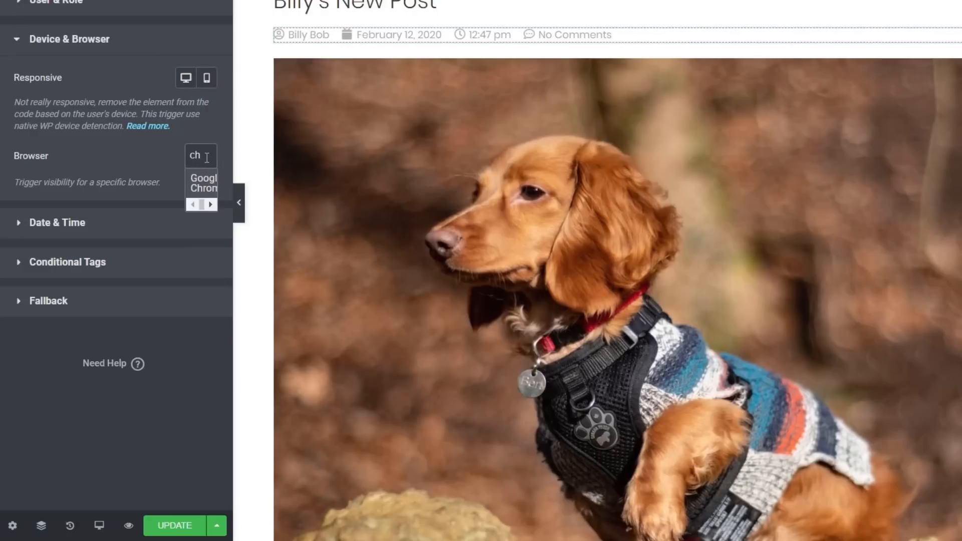
{"action": "left_click", "coordinate": [204, 188]}
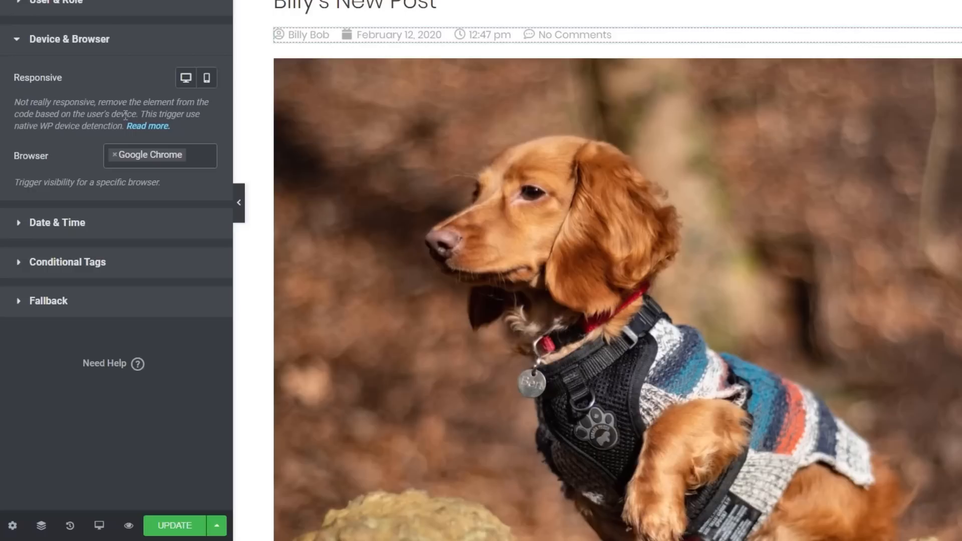
Look over the Date & Time, Conditional Tags and Fallback visibility settings of the Post Info widget.
{"action": "left_click", "coordinate": [61, 223]}
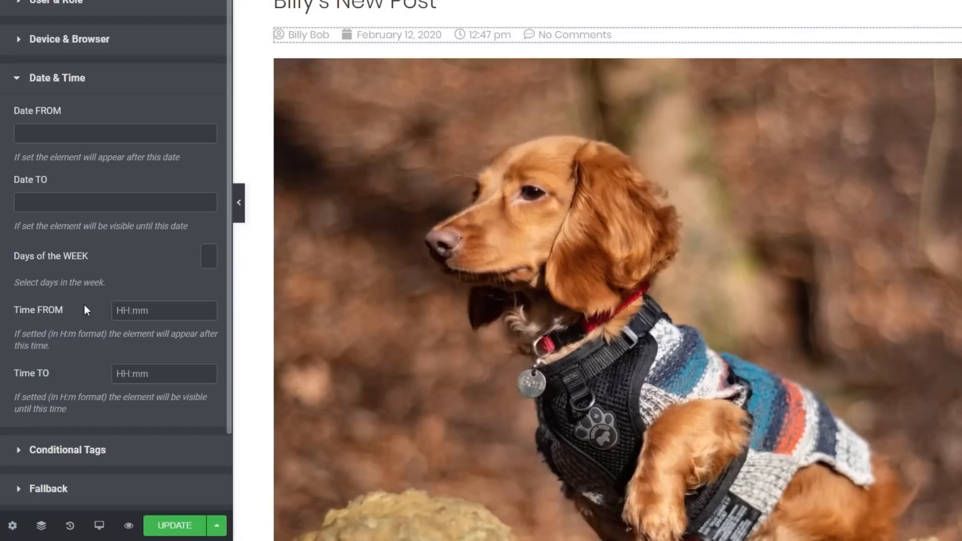
{"action": "scroll", "coordinate": [81, 386], "scroll_direction": "down", "scroll_amount": 2}
{"action": "left_click", "coordinate": [77, 364]}
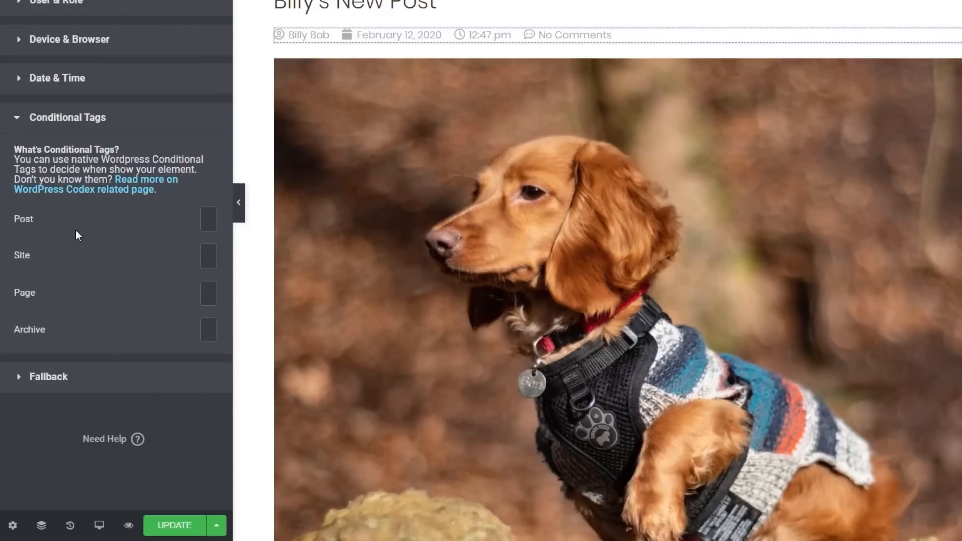
{"action": "left_click", "coordinate": [215, 217]}
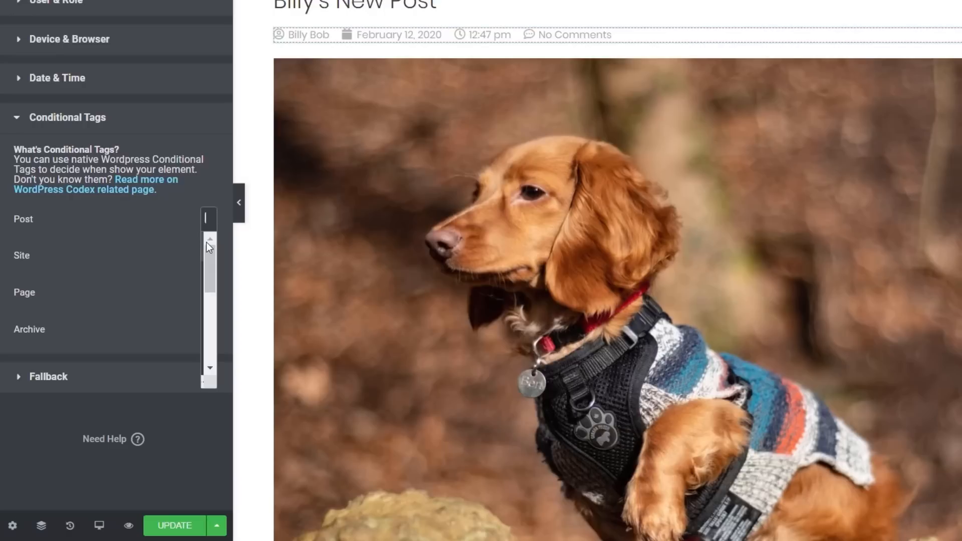
{"action": "left_click", "coordinate": [104, 258]}
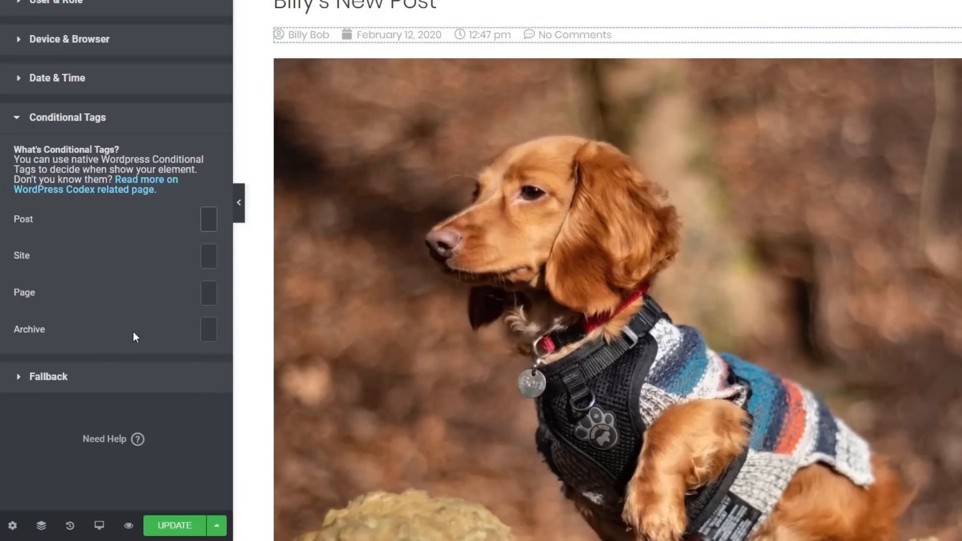
{"action": "left_click", "coordinate": [60, 384]}
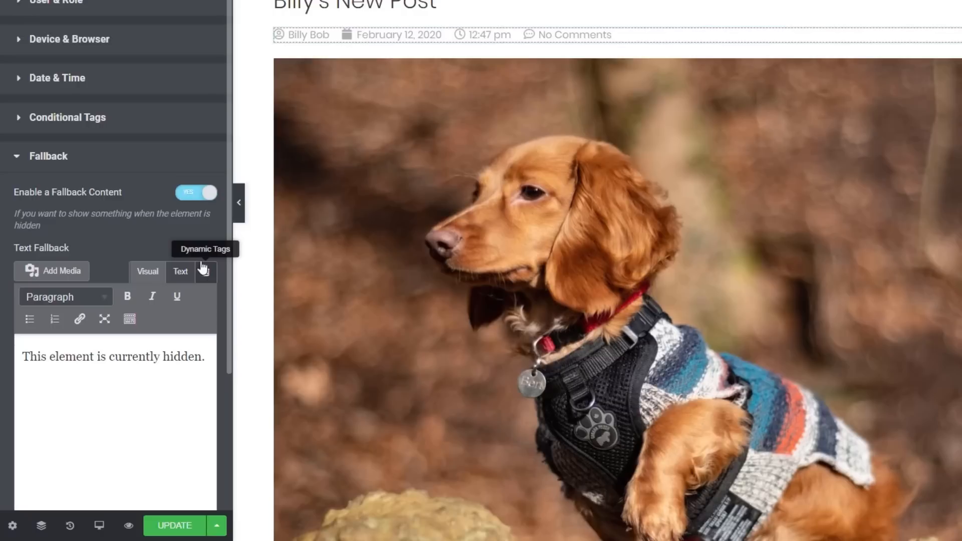
{"action": "left_click", "coordinate": [63, 157]}
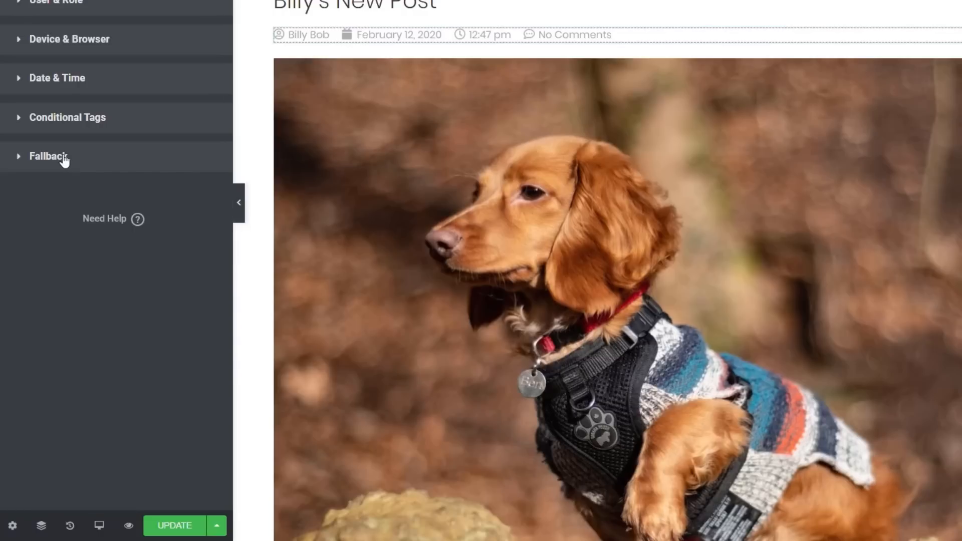
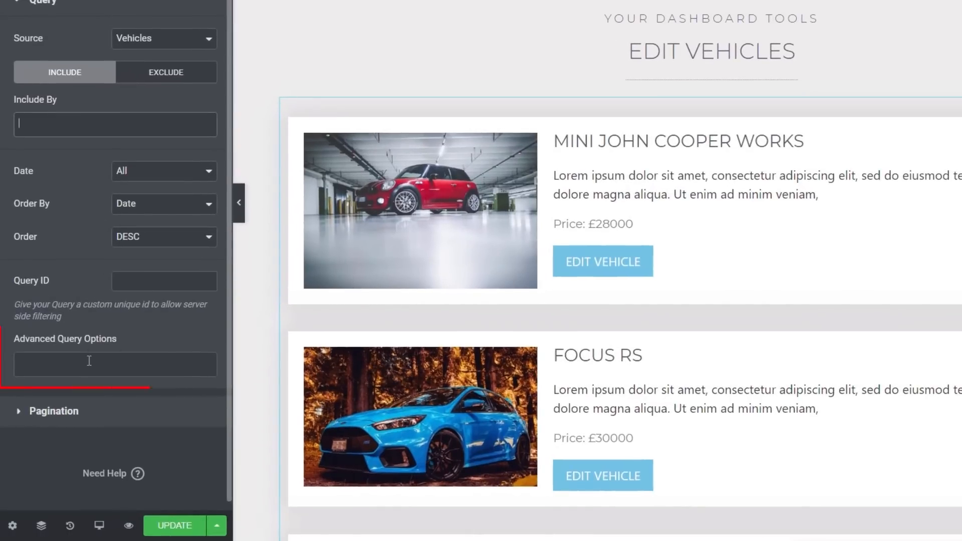
Add the Dynamic User advanced query option to the Edit Vehicles listing, keeping Author is Current User, and review the available options.
{"action": "left_click", "coordinate": [90, 366]}
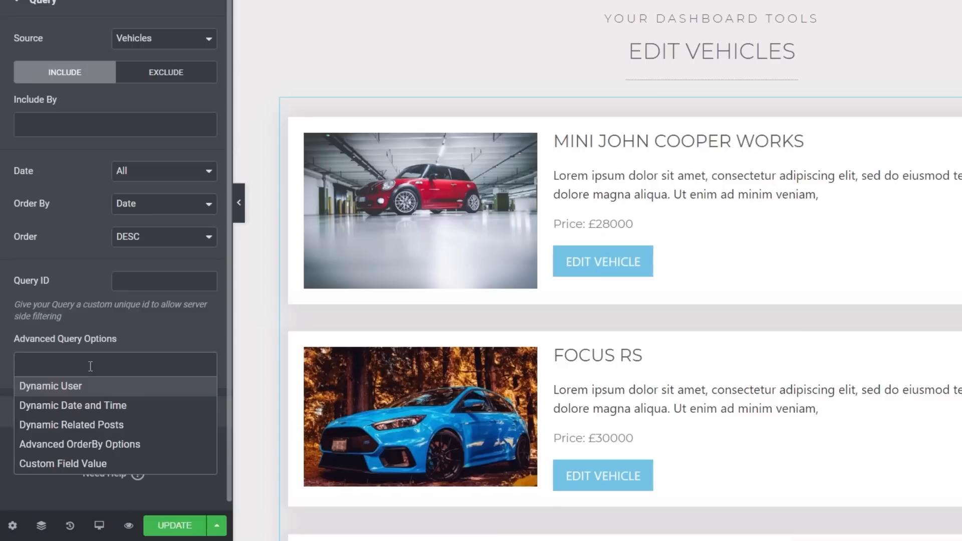
{"action": "left_click", "coordinate": [84, 391]}
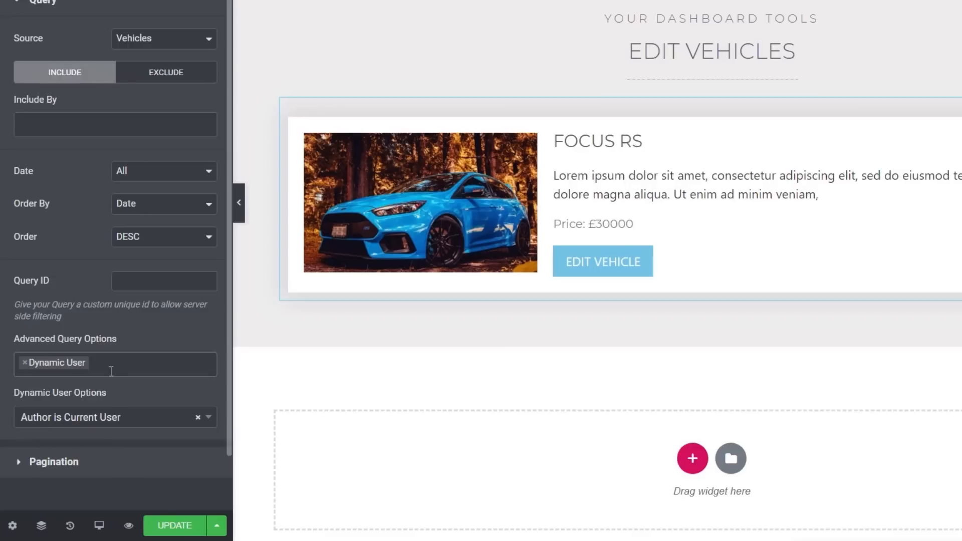
{"action": "left_click", "coordinate": [117, 422]}
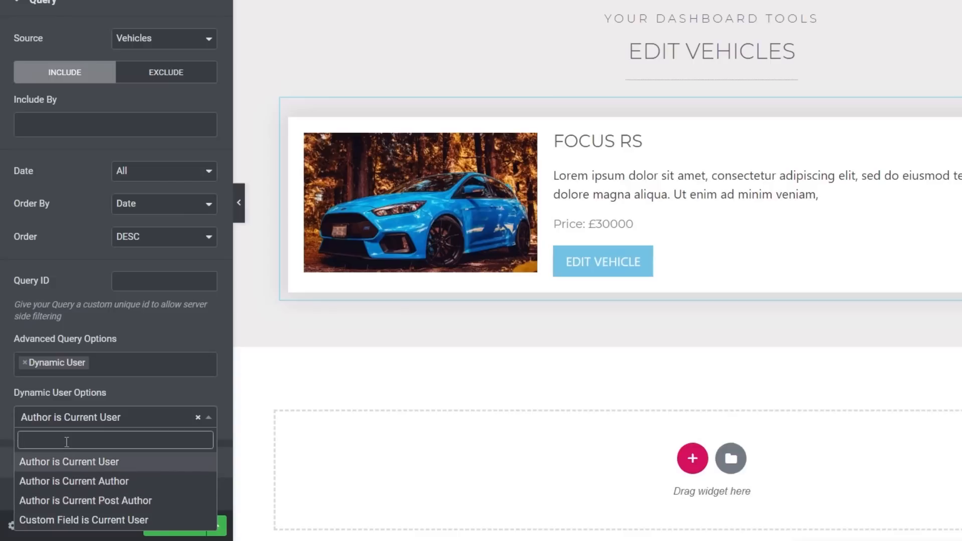
{"action": "left_click", "coordinate": [89, 420]}
{"action": "left_click", "coordinate": [105, 369]}
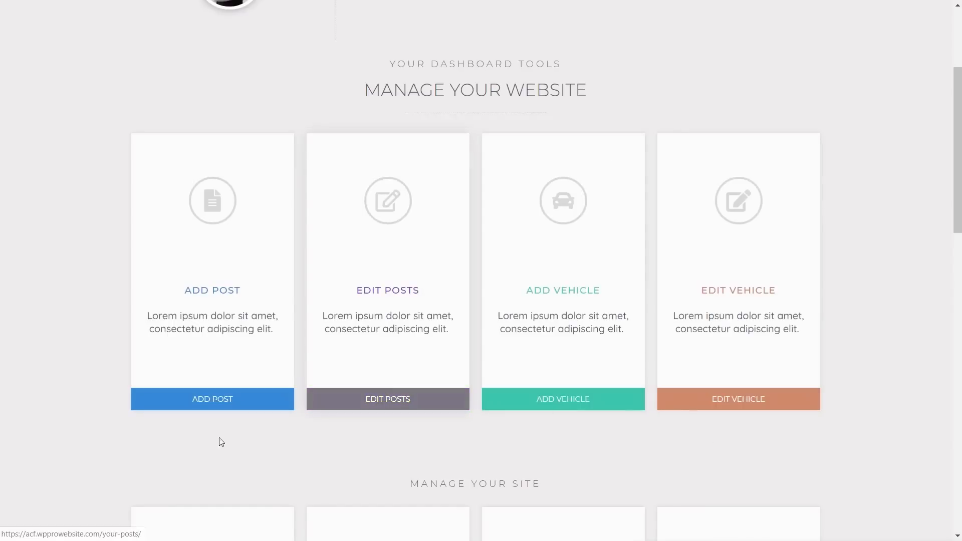
Look over the front-end dashboard tools and open the Add Post page to examine its submission form.
{"action": "scroll", "coordinate": [47, 401], "scroll_direction": "up", "scroll_amount": 4}
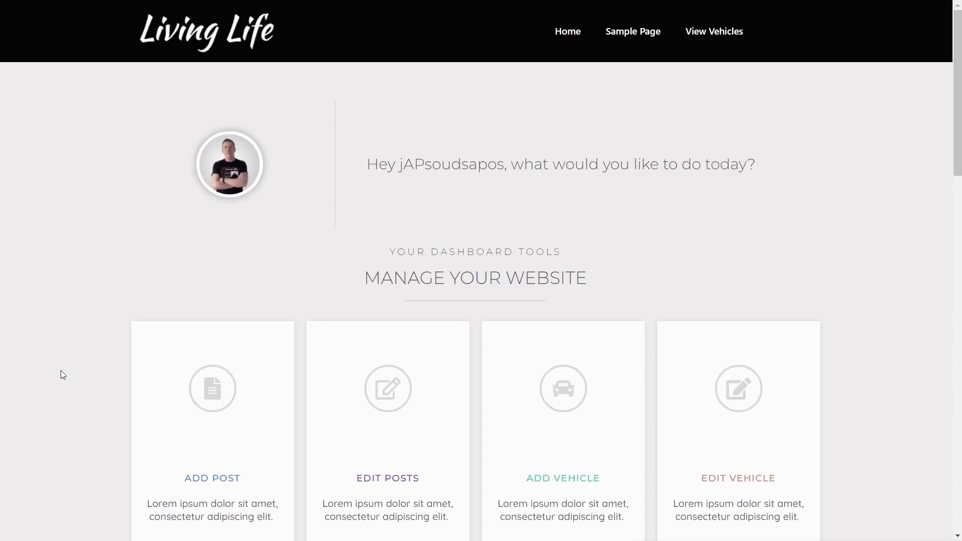
{"action": "scroll", "coordinate": [63, 375], "scroll_direction": "down", "scroll_amount": 3}
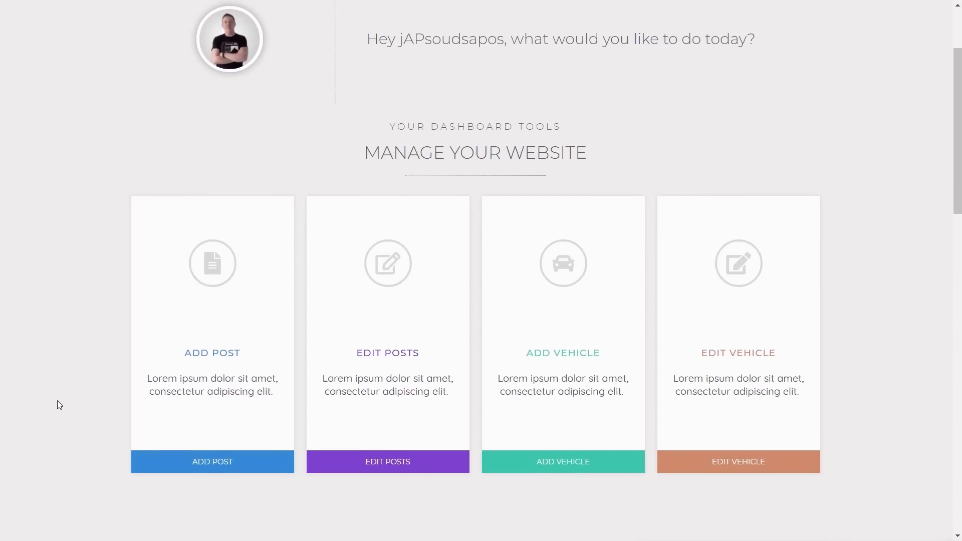
{"action": "left_click", "coordinate": [215, 465]}
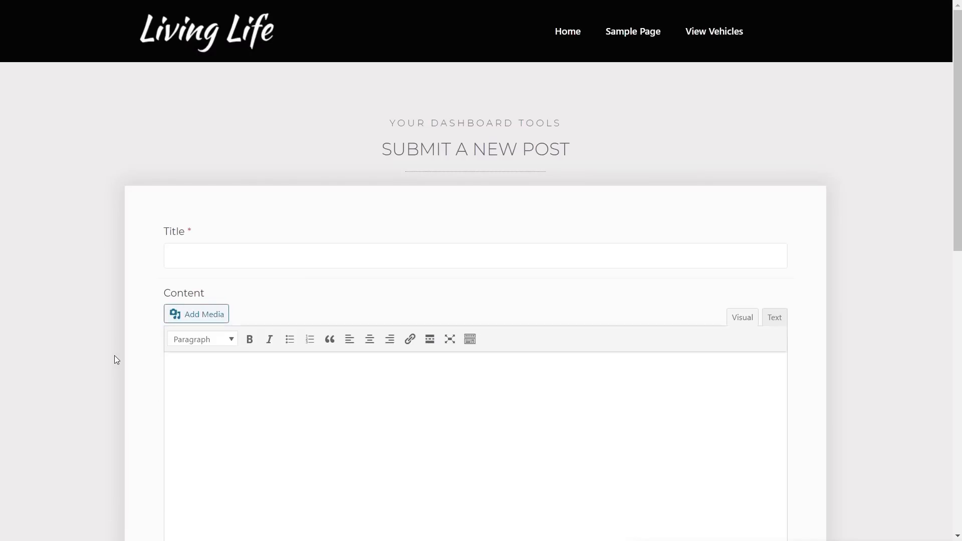
{"action": "scroll", "coordinate": [114, 359], "scroll_direction": "down", "scroll_amount": 2}
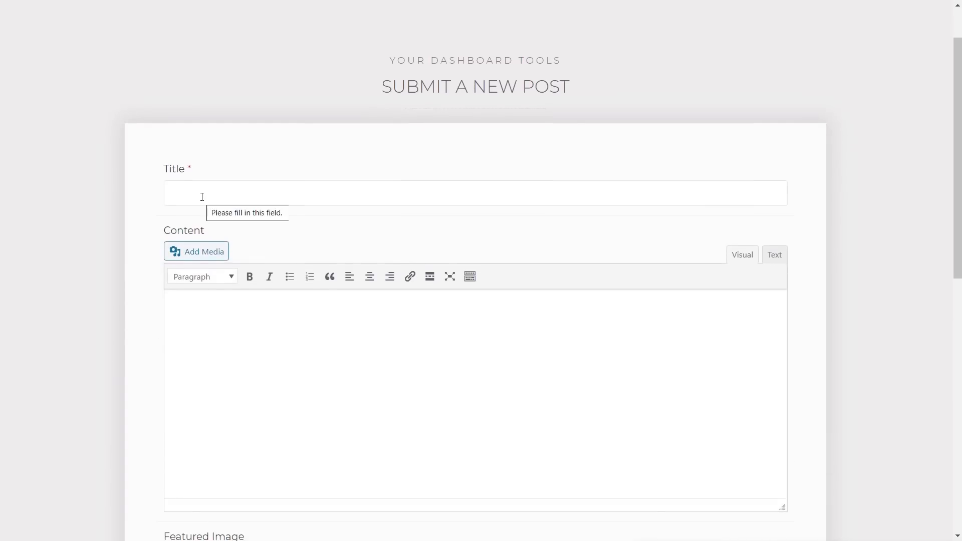
{"action": "scroll", "coordinate": [97, 308], "scroll_direction": "down", "scroll_amount": 5}
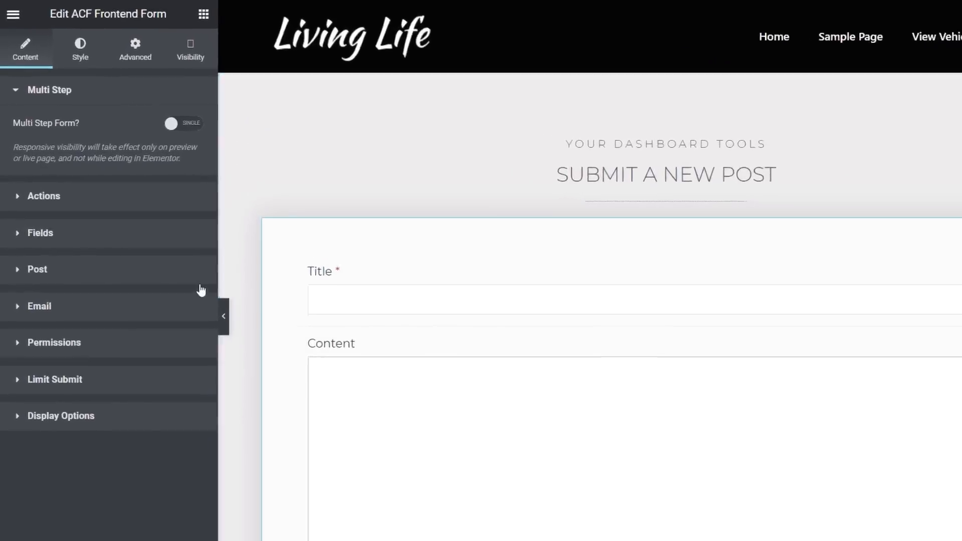
Examine the ACF Frontend Form's Actions settings, including the main action choices, redirect after submit and submit message.
{"action": "left_click", "coordinate": [34, 210]}
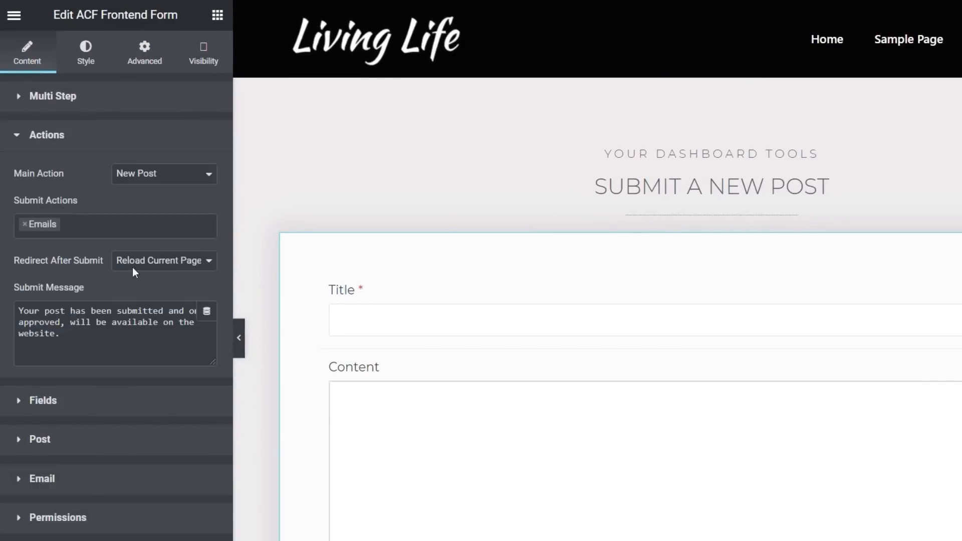
{"action": "left_click", "coordinate": [189, 176]}
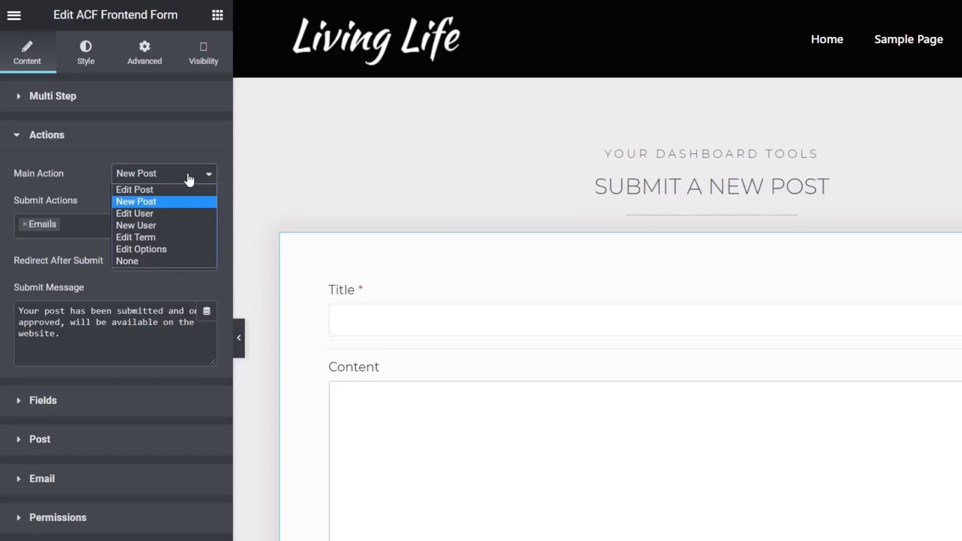
{"action": "left_click", "coordinate": [169, 148]}
{"action": "left_click", "coordinate": [169, 148]}
{"action": "left_click", "coordinate": [168, 147]}
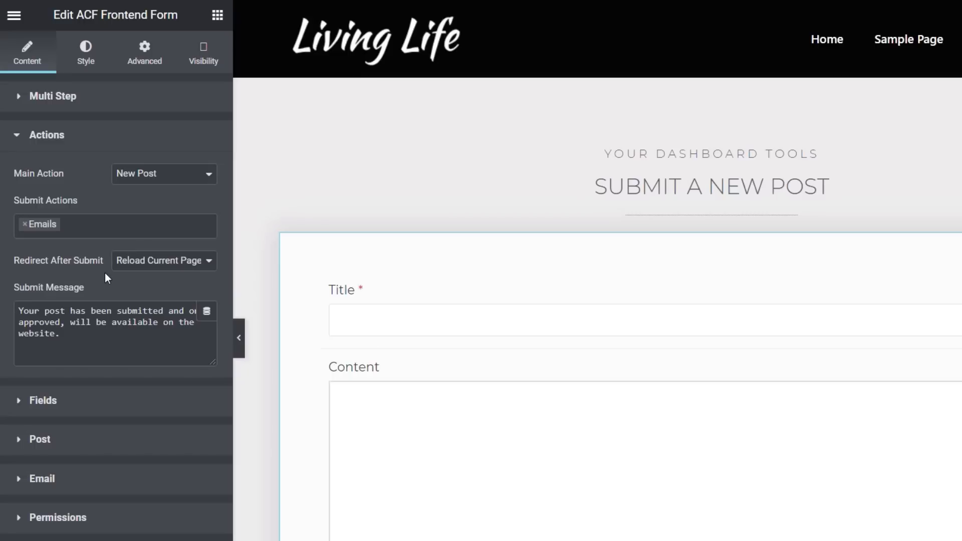
{"action": "left_click", "coordinate": [197, 265]}
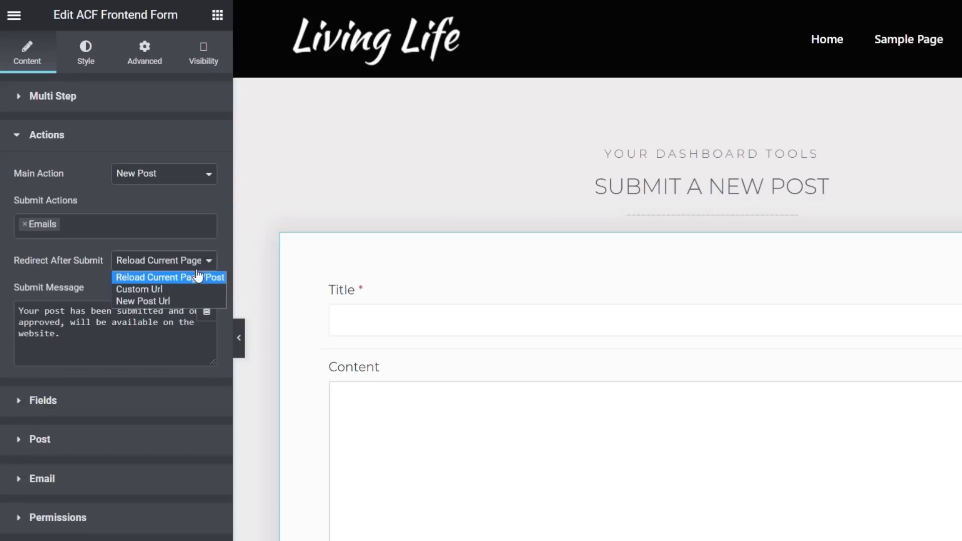
{"action": "left_click", "coordinate": [80, 332]}
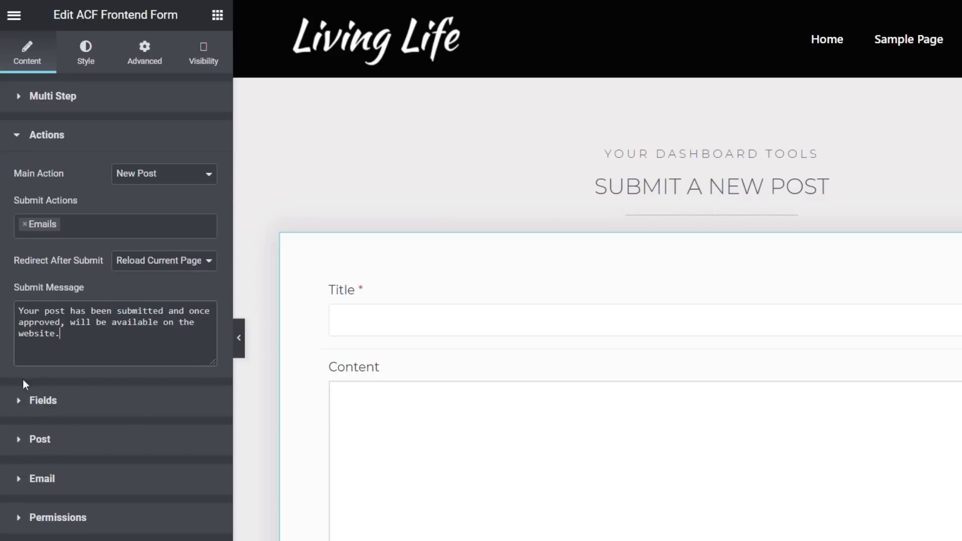
Examine the form's Post settings, checking the available post statuses and new post types.
{"action": "left_click", "coordinate": [42, 442]}
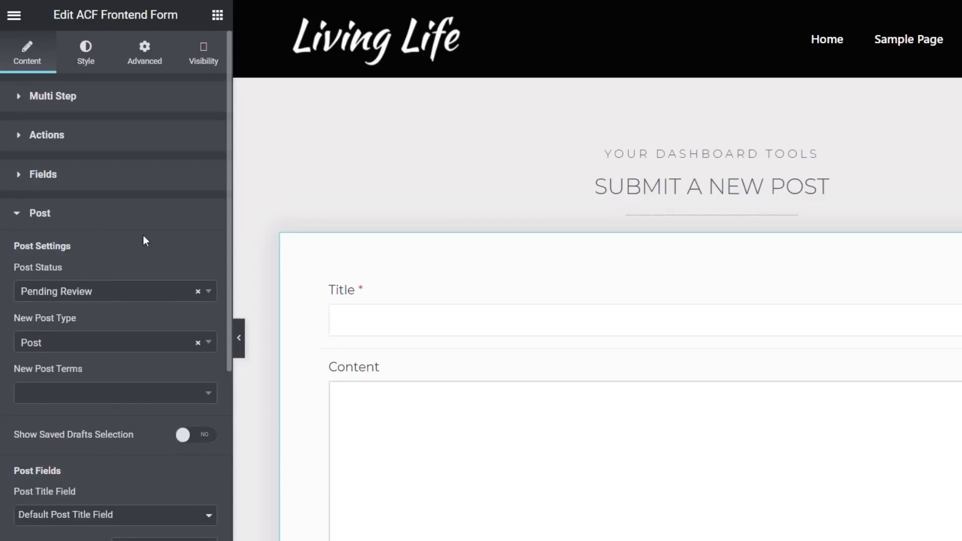
{"action": "scroll", "coordinate": [144, 236], "scroll_direction": "down", "scroll_amount": 2}
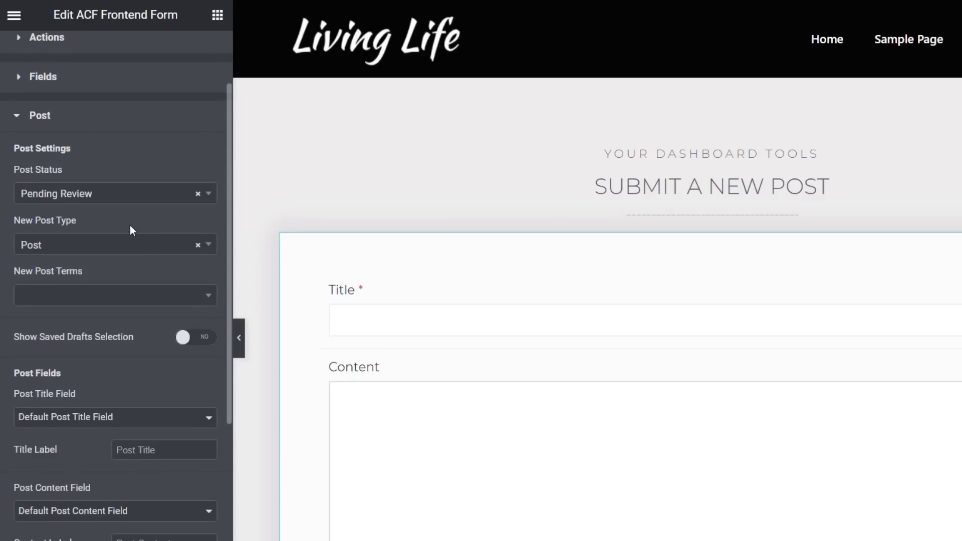
{"action": "left_click", "coordinate": [214, 200]}
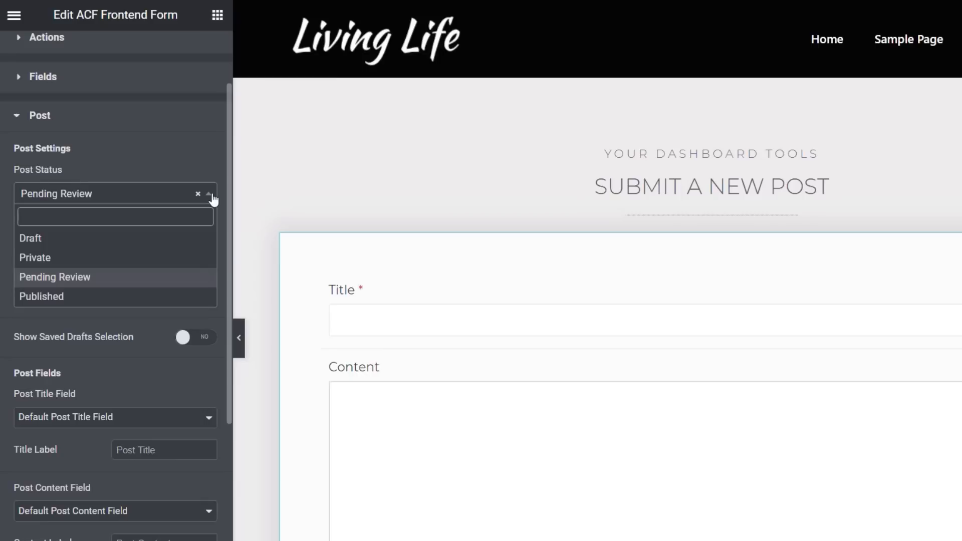
{"action": "left_click", "coordinate": [214, 199]}
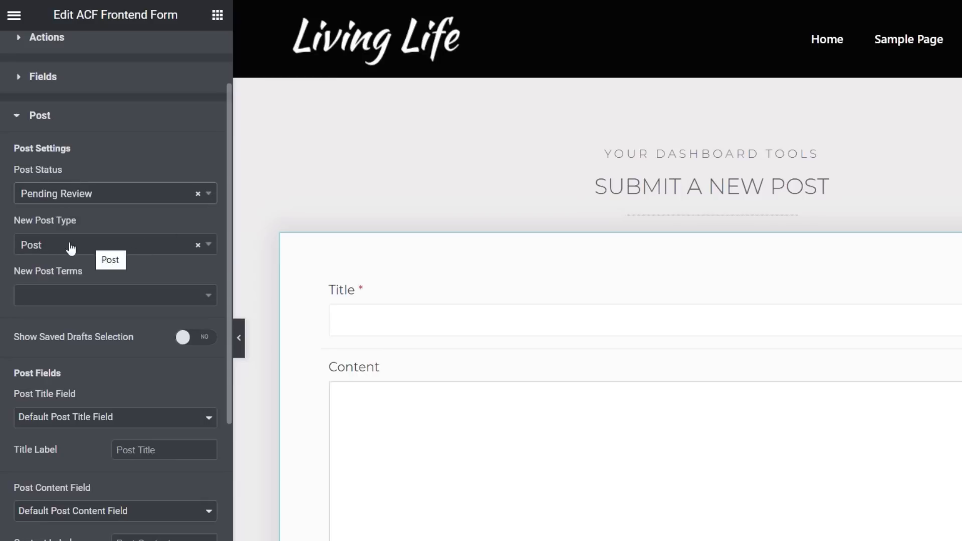
{"action": "left_click", "coordinate": [209, 248]}
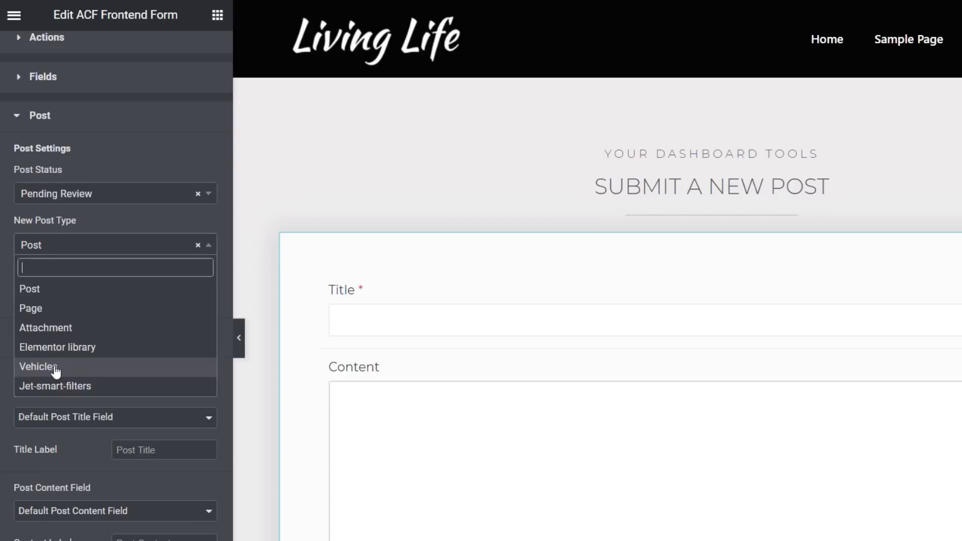
{"action": "left_click", "coordinate": [158, 217]}
Try None/Custom for the Post Featured Image Field, and restore the Default Featured Image Field.
{"action": "scroll", "coordinate": [146, 384], "scroll_direction": "down", "scroll_amount": 2}
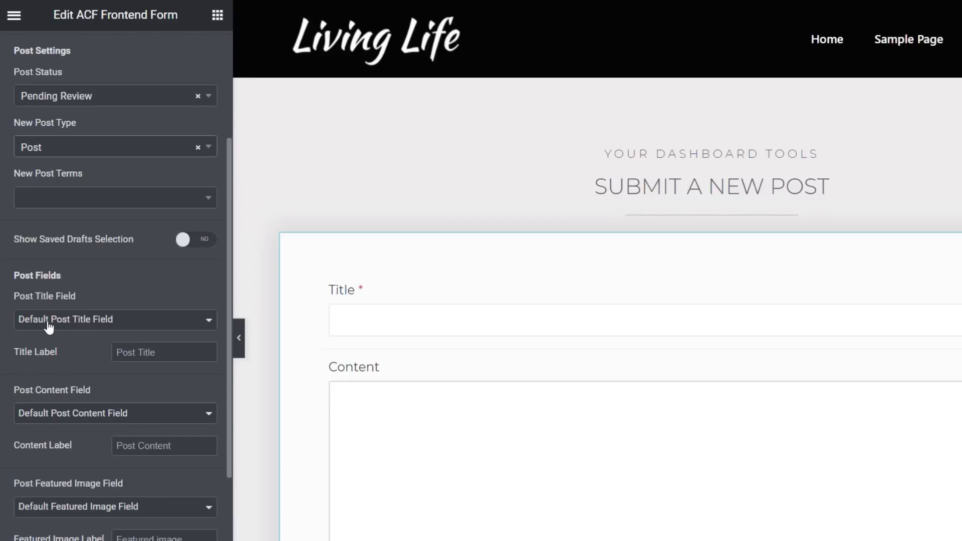
{"action": "scroll", "coordinate": [49, 327], "scroll_direction": "down", "scroll_amount": 6}
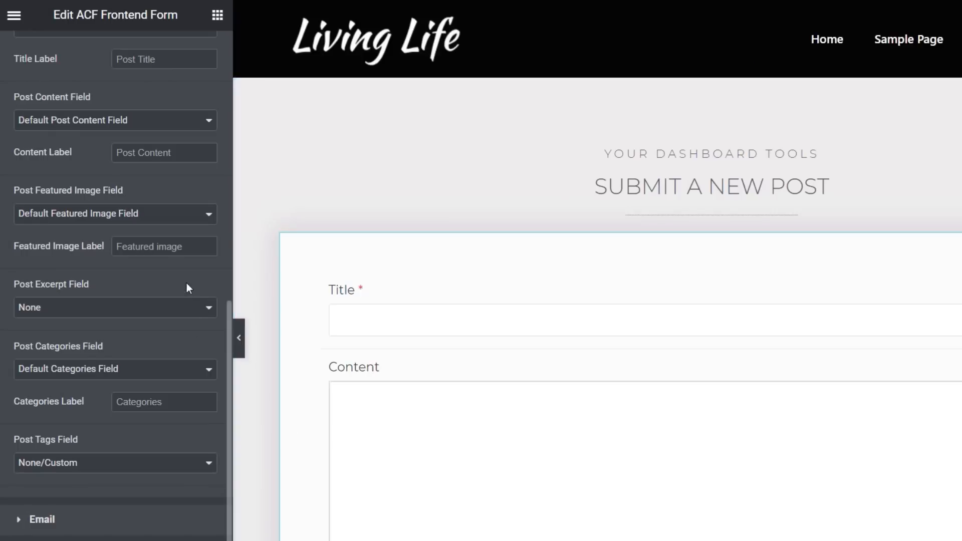
{"action": "left_click", "coordinate": [210, 216]}
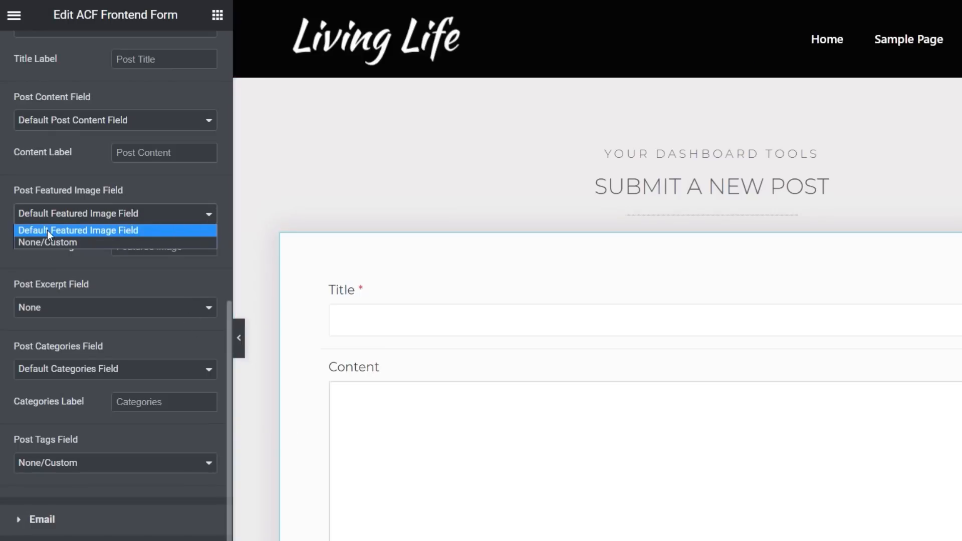
{"action": "left_click", "coordinate": [70, 242]}
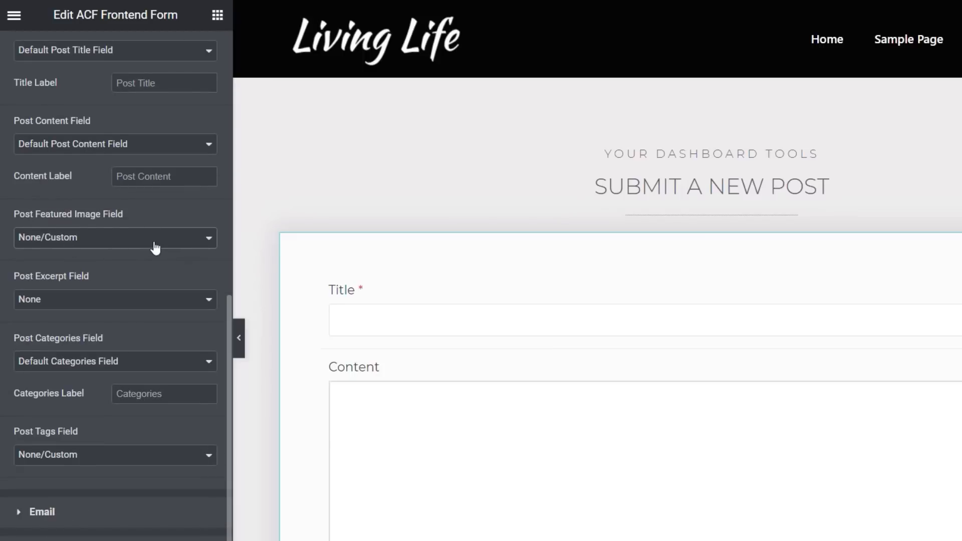
{"action": "left_click", "coordinate": [155, 247]}
{"action": "left_click", "coordinate": [126, 252]}
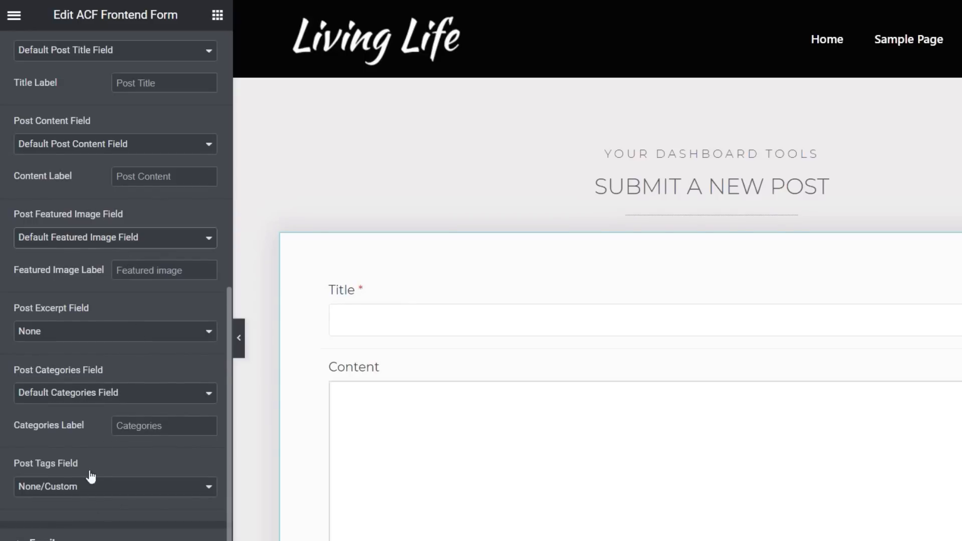
Examine the form's Fields settings, including the ACF Fields source choices and the submit button text, and compare them with the form preview.
{"action": "scroll", "coordinate": [82, 391], "scroll_direction": "up", "scroll_amount": 4}
{"action": "scroll", "coordinate": [90, 351], "scroll_direction": "up", "scroll_amount": 6}
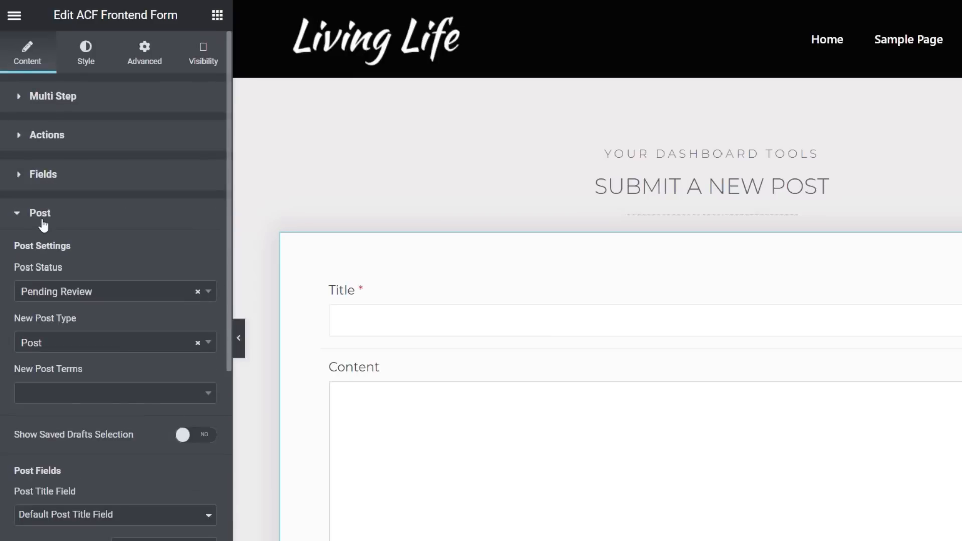
{"action": "left_click", "coordinate": [43, 223]}
{"action": "left_click", "coordinate": [44, 184]}
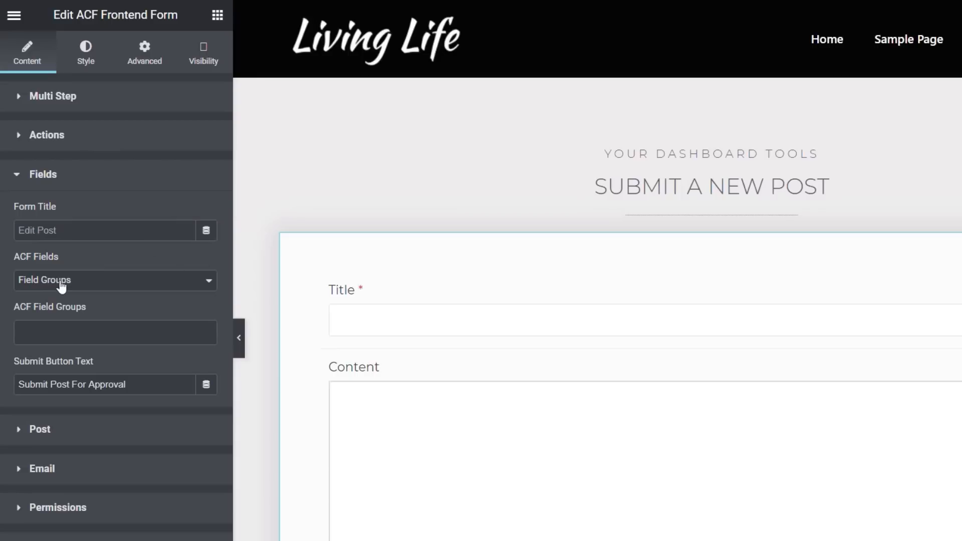
{"action": "left_click", "coordinate": [133, 286]}
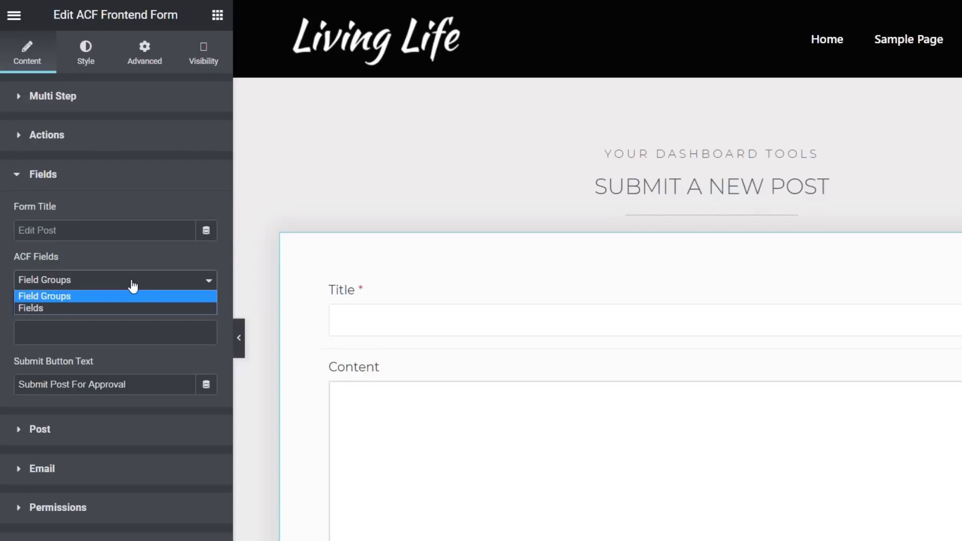
{"action": "left_click", "coordinate": [136, 258]}
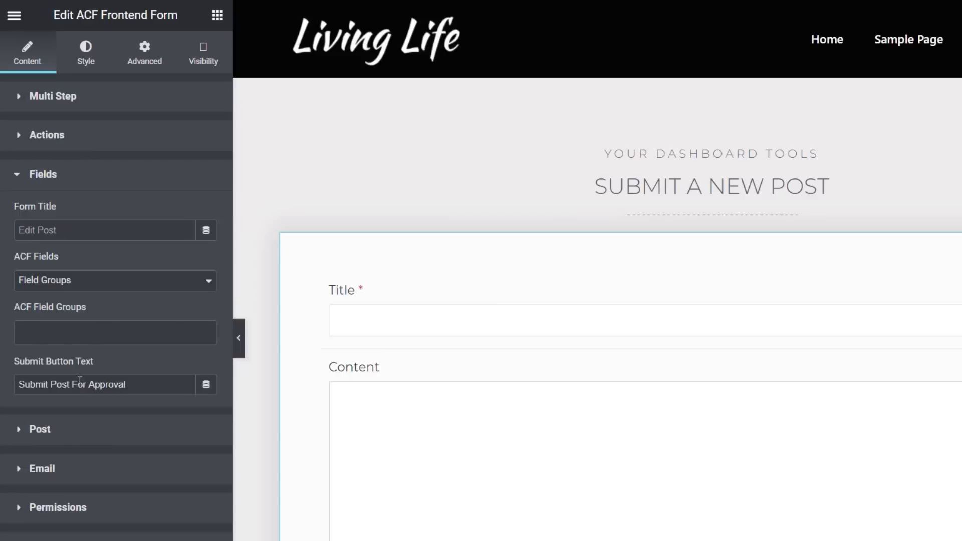
{"action": "scroll", "coordinate": [517, 460], "scroll_direction": "down", "scroll_amount": 6}
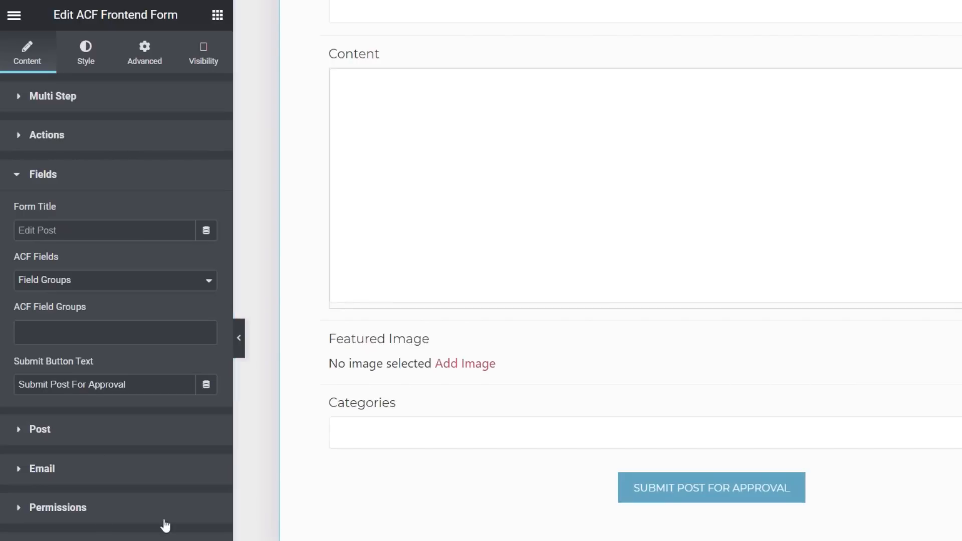
Examine the form's Email settings, covering the notification's recipients, sender, subject, message, metadata and send format, and return to the form preview.
{"action": "left_click", "coordinate": [55, 475]}
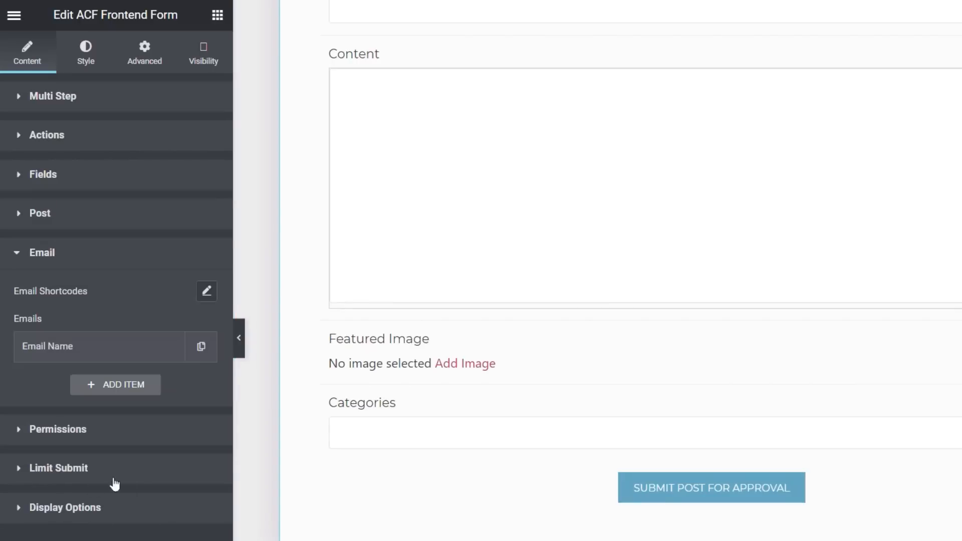
{"action": "left_click", "coordinate": [97, 353]}
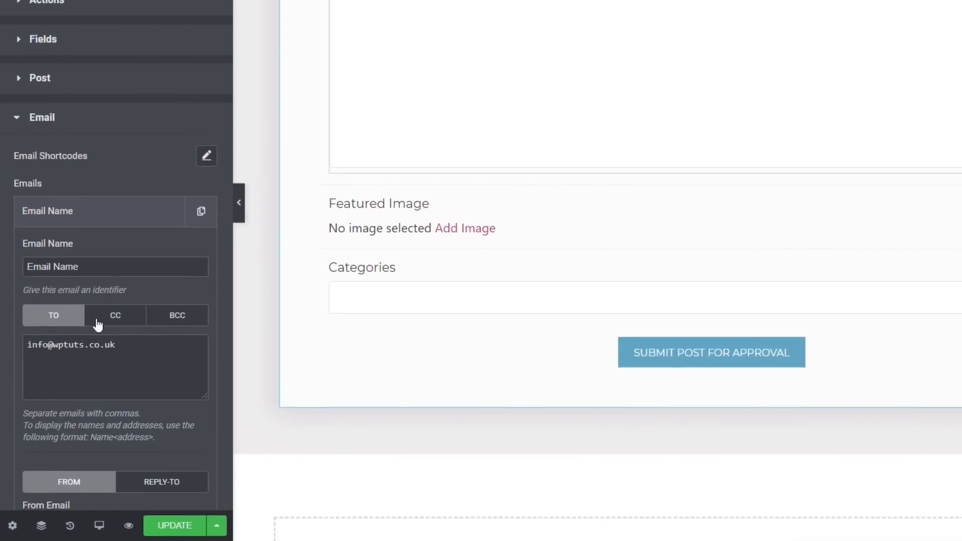
{"action": "scroll", "coordinate": [97, 318], "scroll_direction": "down", "scroll_amount": 4}
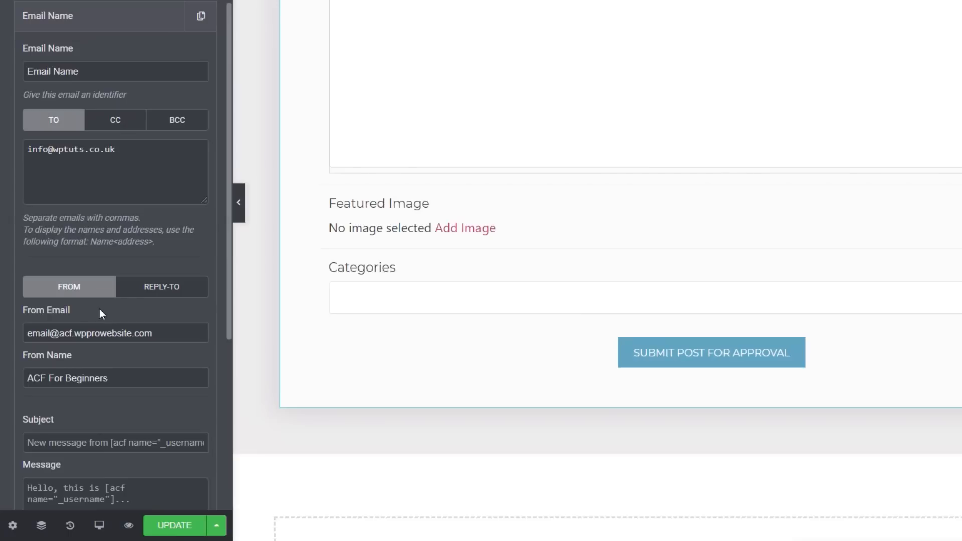
{"action": "scroll", "coordinate": [99, 311], "scroll_direction": "down", "scroll_amount": 4}
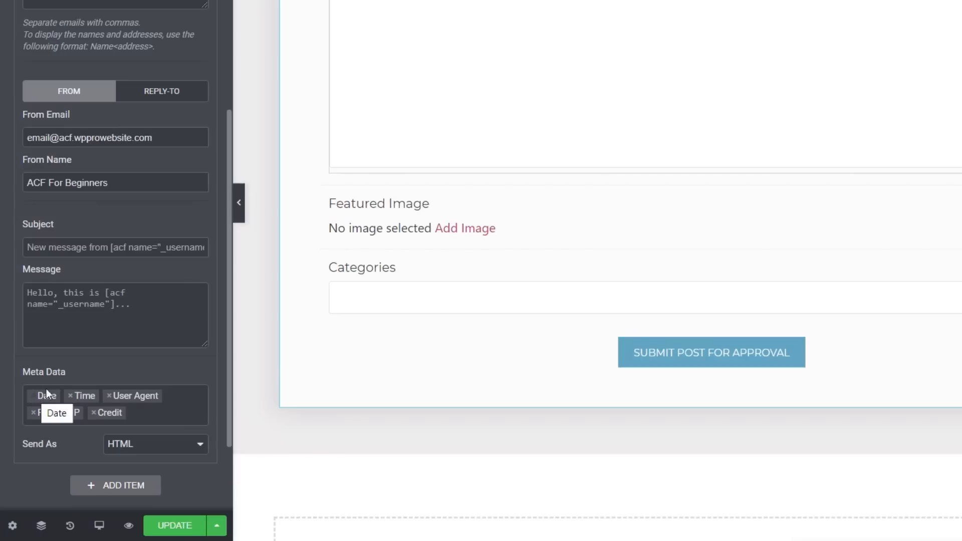
{"action": "scroll", "coordinate": [46, 388], "scroll_direction": "up", "scroll_amount": 10}
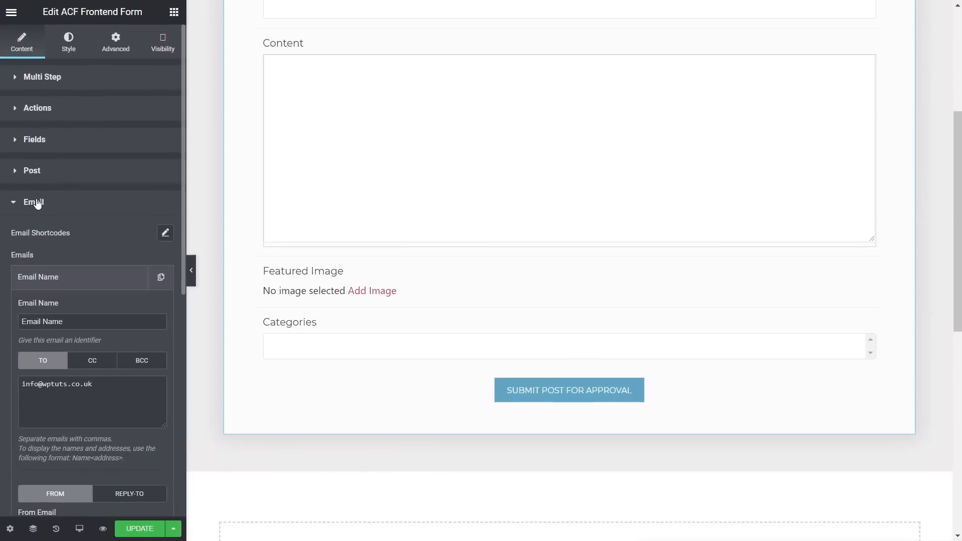
{"action": "left_click", "coordinate": [37, 203]}
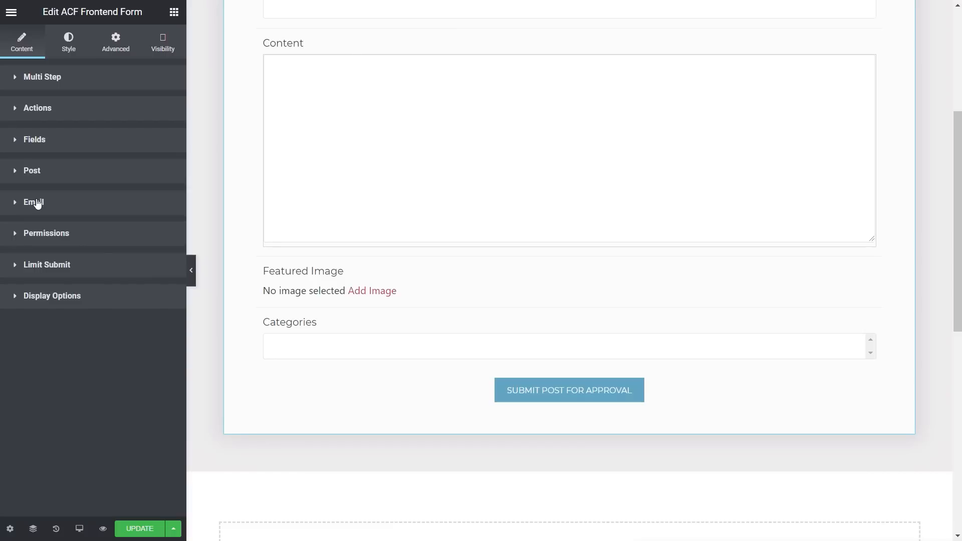
{"action": "scroll", "coordinate": [319, 284], "scroll_direction": "up", "scroll_amount": 5}
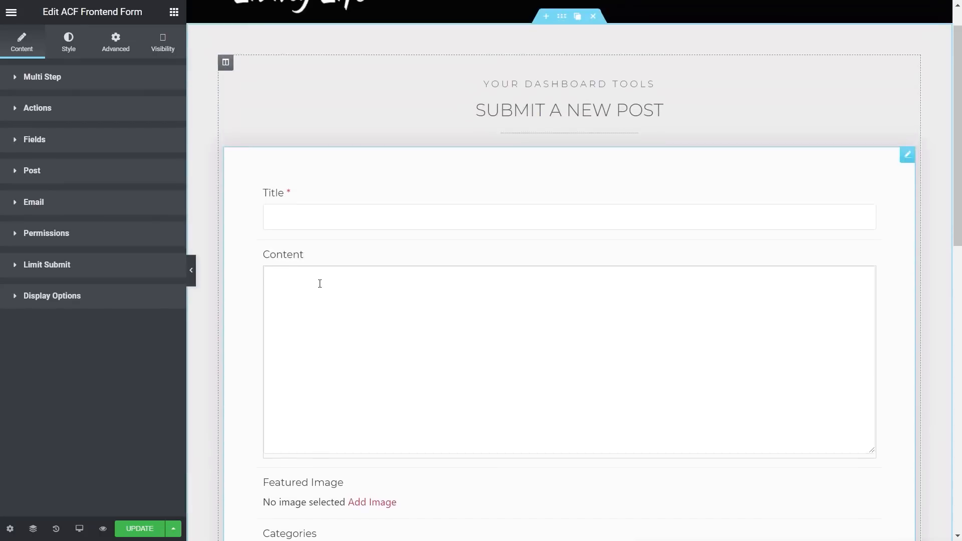